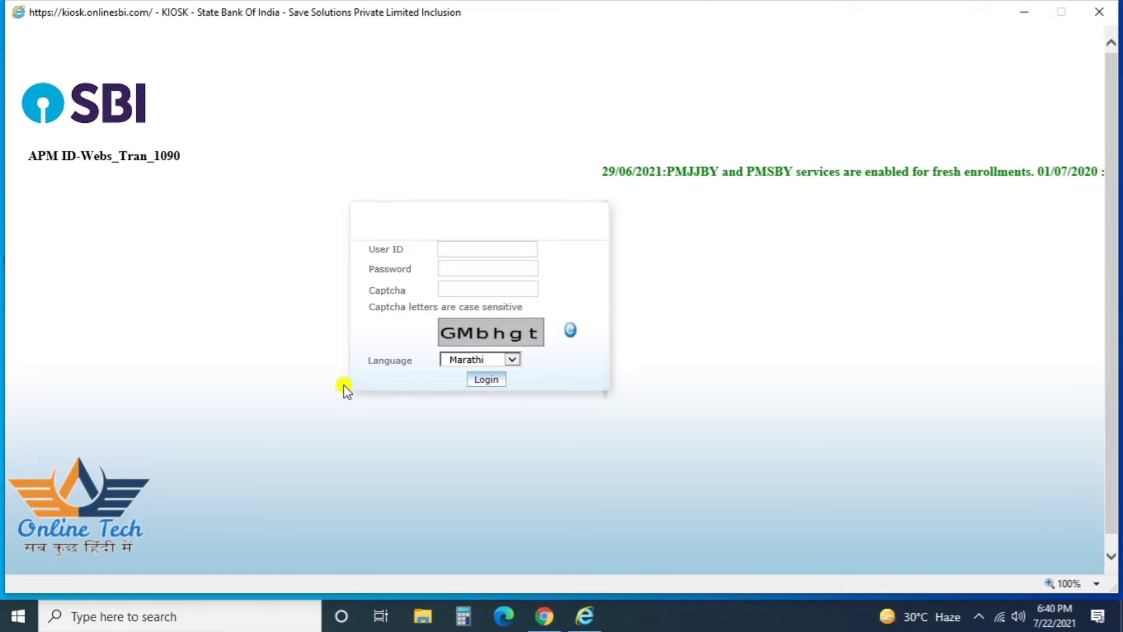
{"action": "left_click", "coordinate": [1032, 20]}
{"action": "right_click", "coordinate": [514, 113]}
{"action": "left_click", "coordinate": [531, 162]}
{"action": "right_click", "coordinate": [530, 154]}
{"action": "left_click", "coordinate": [571, 198]}
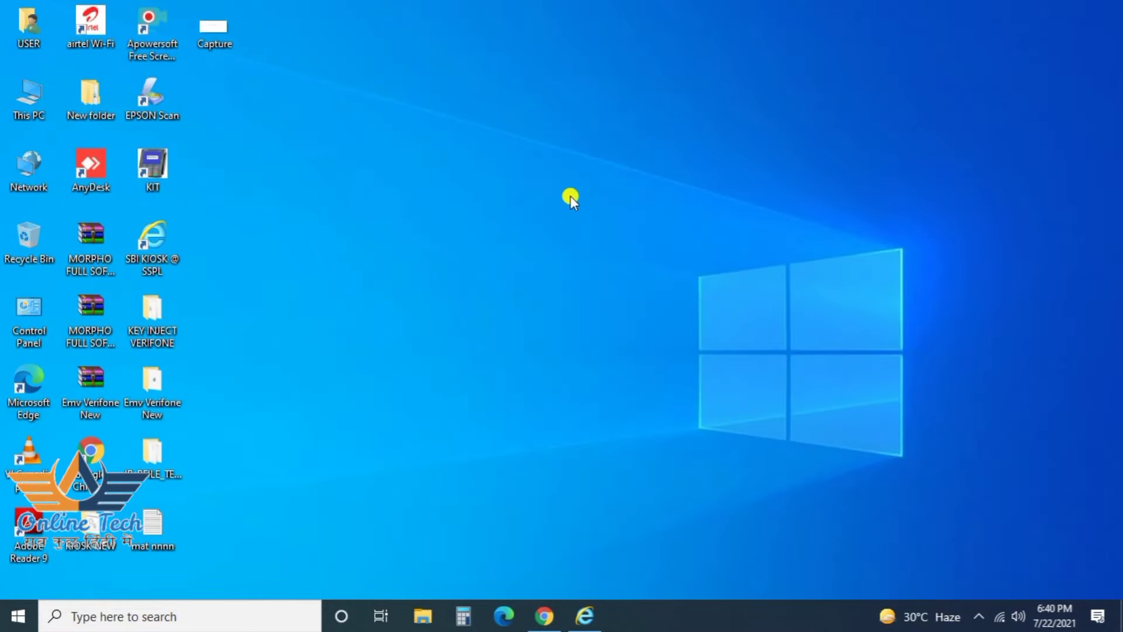
{"action": "right_click", "coordinate": [571, 196]}
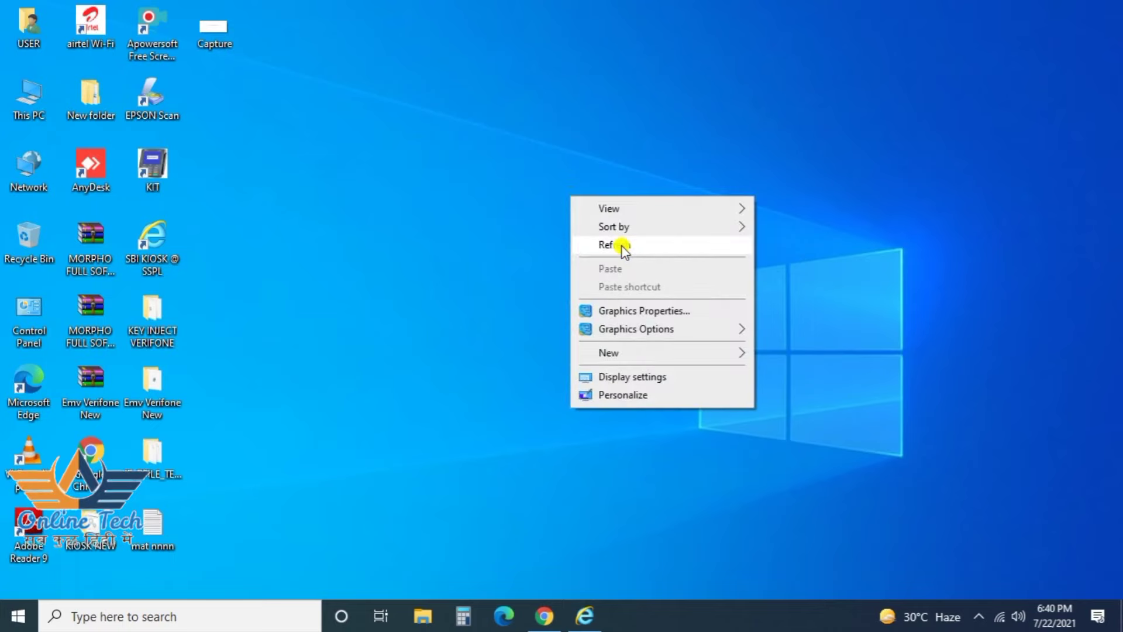
{"action": "left_click", "coordinate": [618, 250]}
{"action": "right_click", "coordinate": [574, 231]}
{"action": "left_click", "coordinate": [595, 278]}
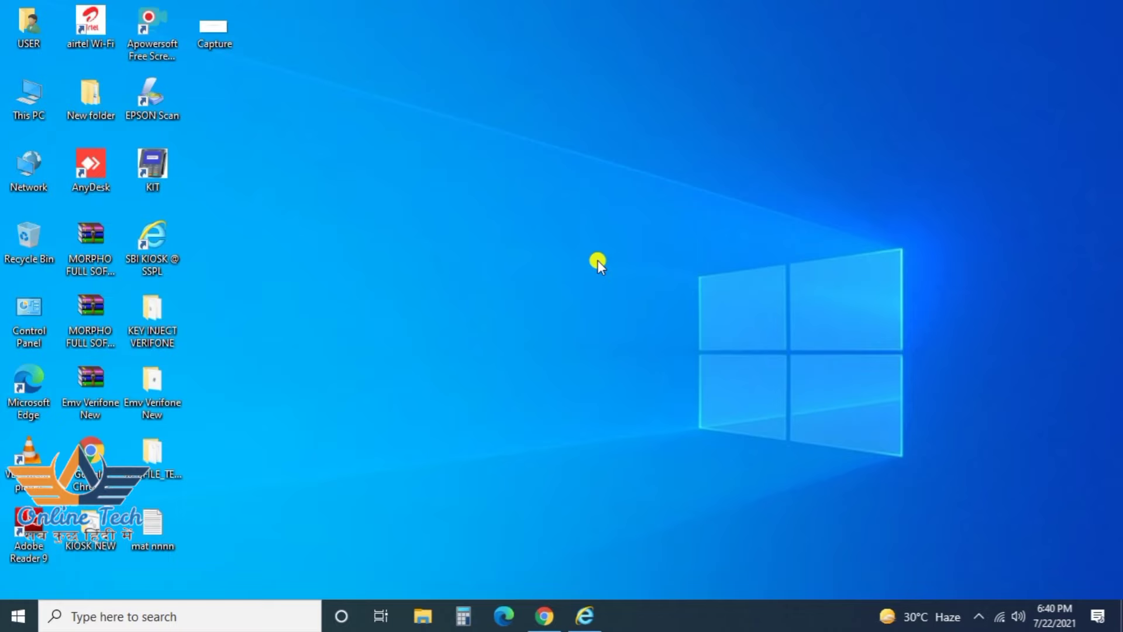
{"action": "right_click", "coordinate": [598, 258]}
{"action": "left_click", "coordinate": [624, 303]}
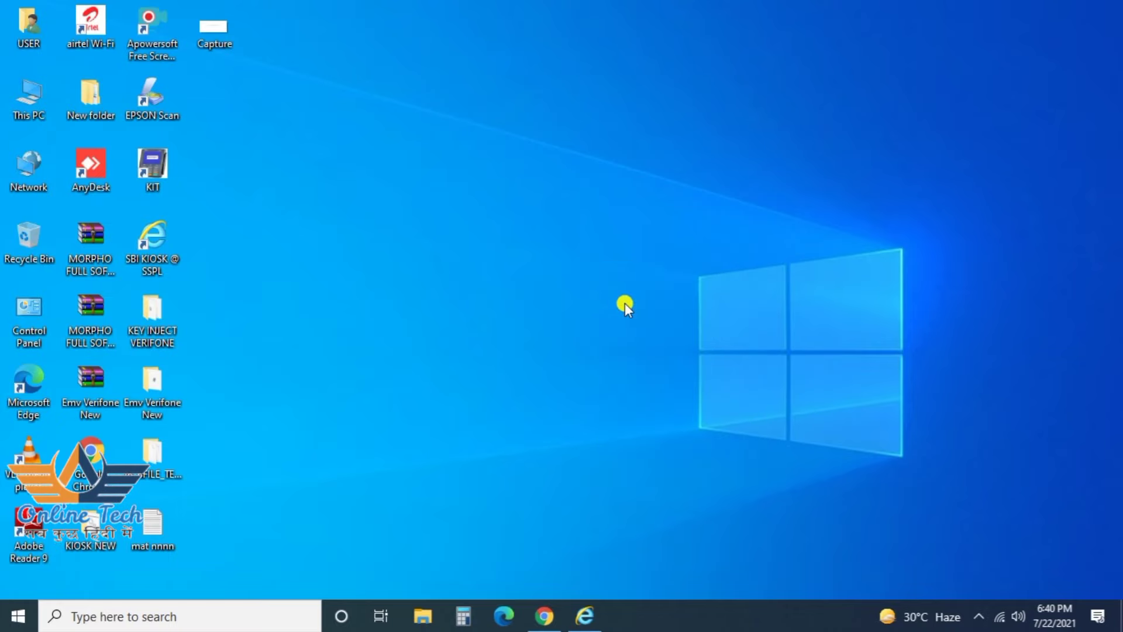
{"action": "right_click", "coordinate": [625, 303]}
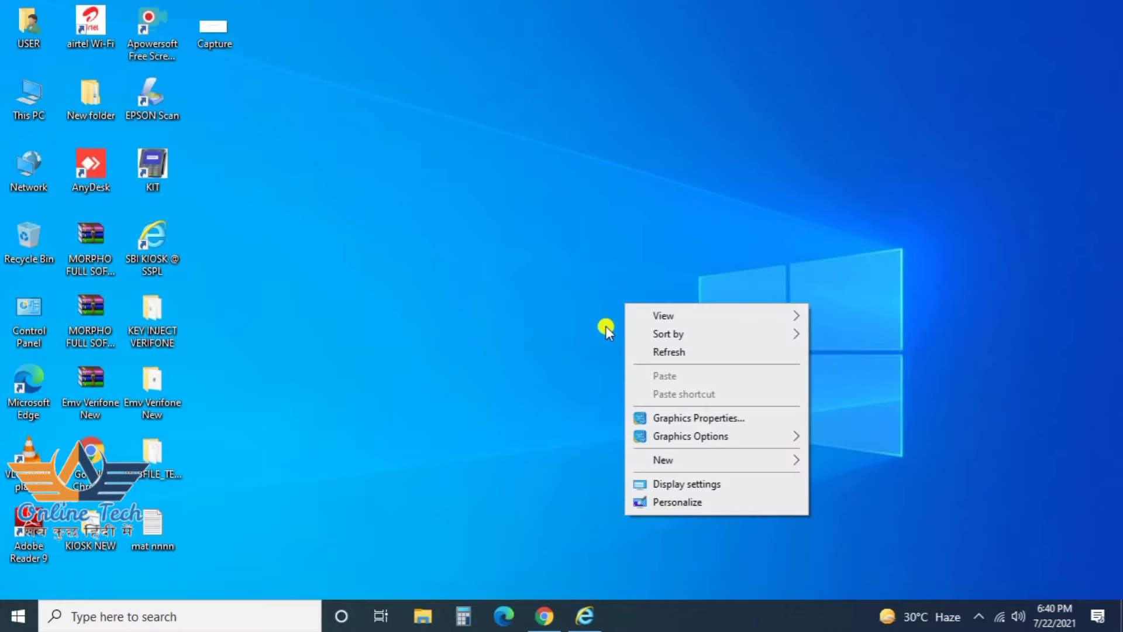
{"action": "left_click", "coordinate": [653, 351]}
Step: Close the SBI kiosk login window and refresh the desktop
{"action": "left_click", "coordinate": [594, 623]}
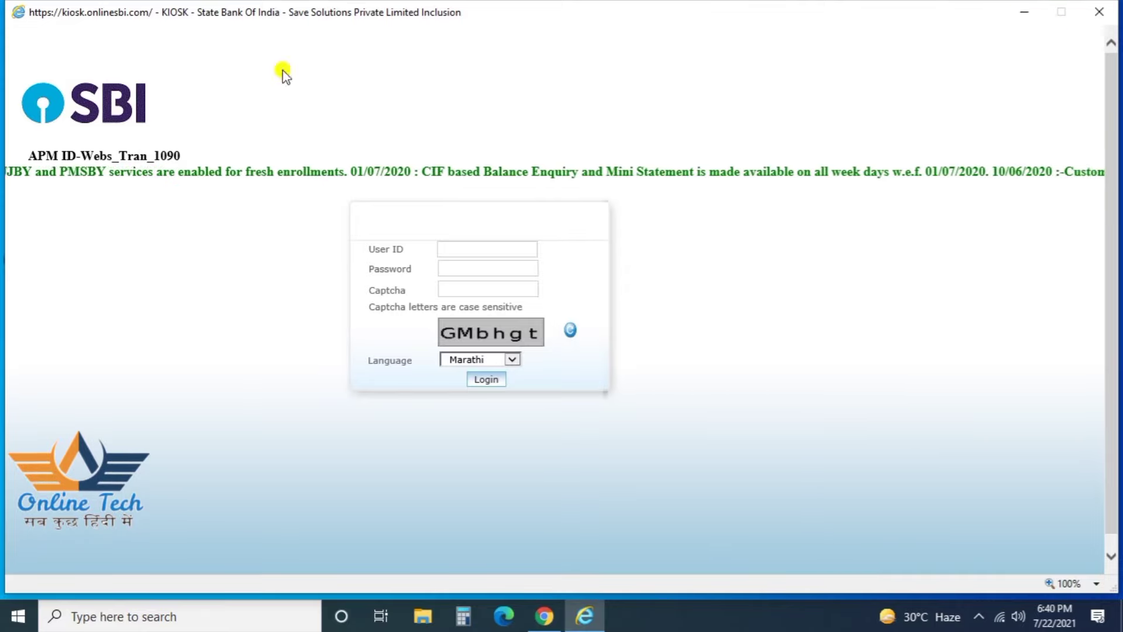
{"action": "left_click", "coordinate": [1099, 12]}
{"action": "right_click", "coordinate": [439, 171]}
{"action": "left_click", "coordinate": [476, 224]}
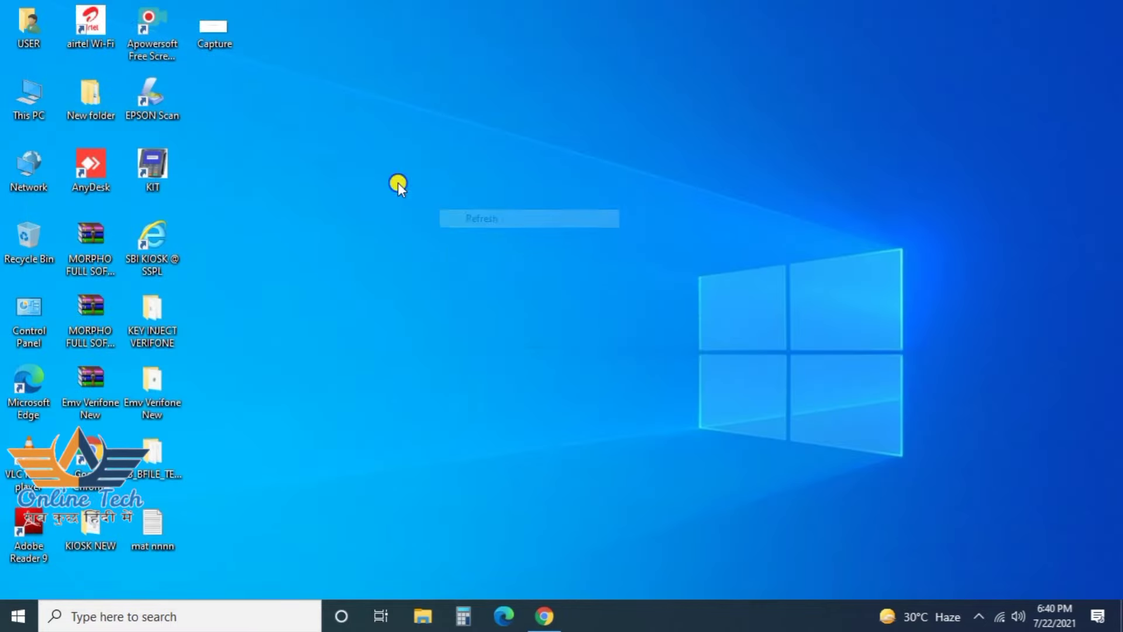
{"action": "right_click", "coordinate": [398, 183]}
{"action": "left_click", "coordinate": [438, 227]}
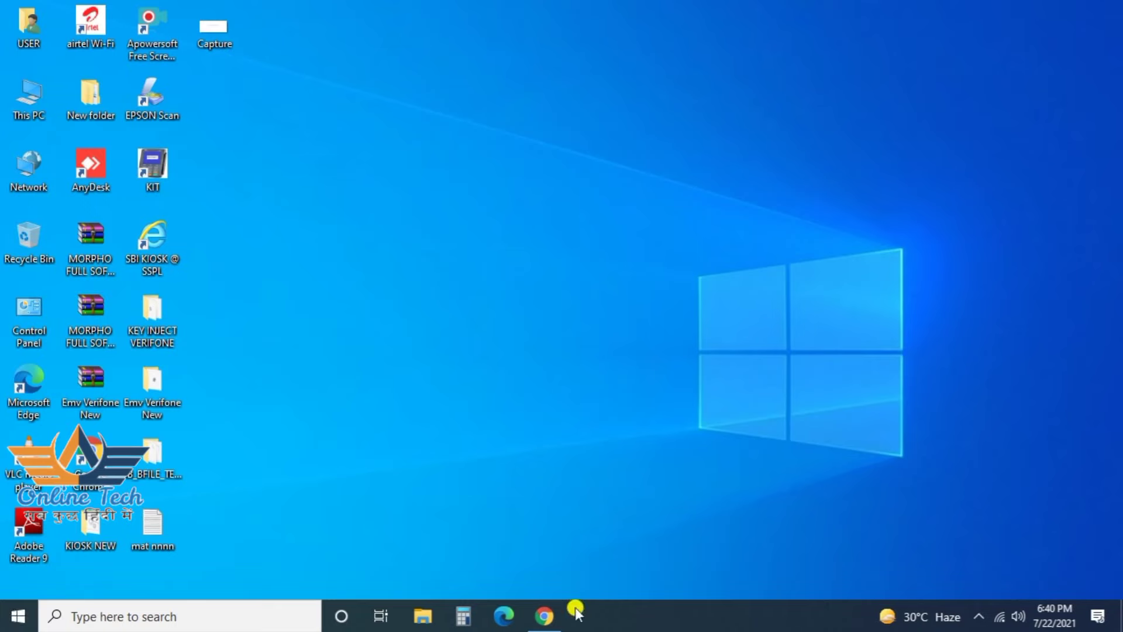
Step: Search Windows for "microsoft e" and launch Microsoft Edge
{"action": "left_click", "coordinate": [227, 614]}
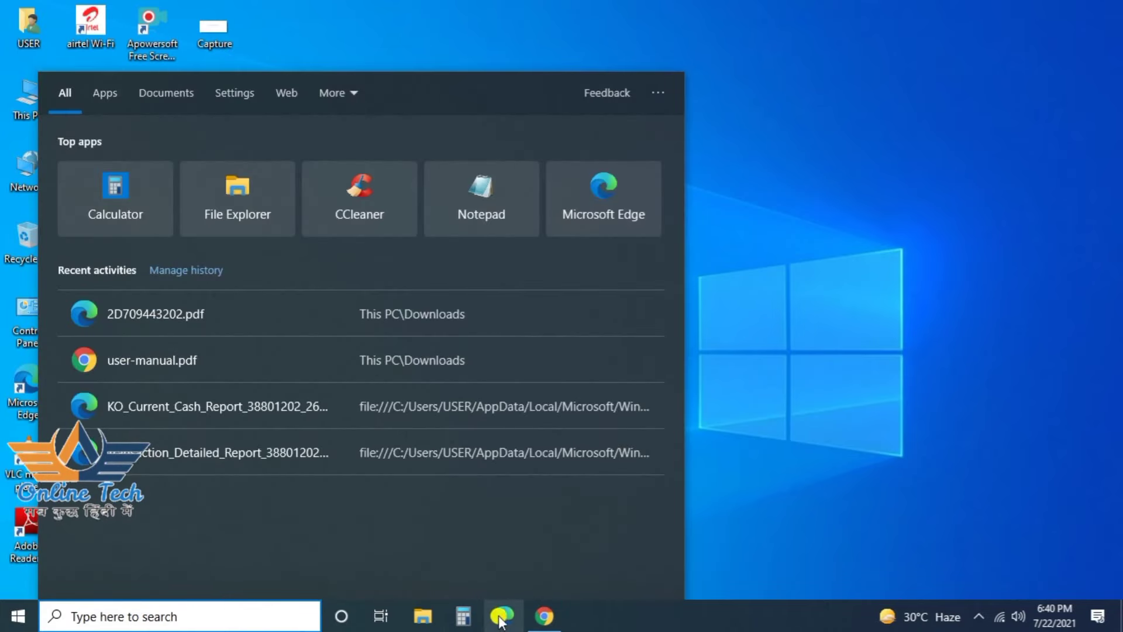
{"action": "type", "text": "m"}
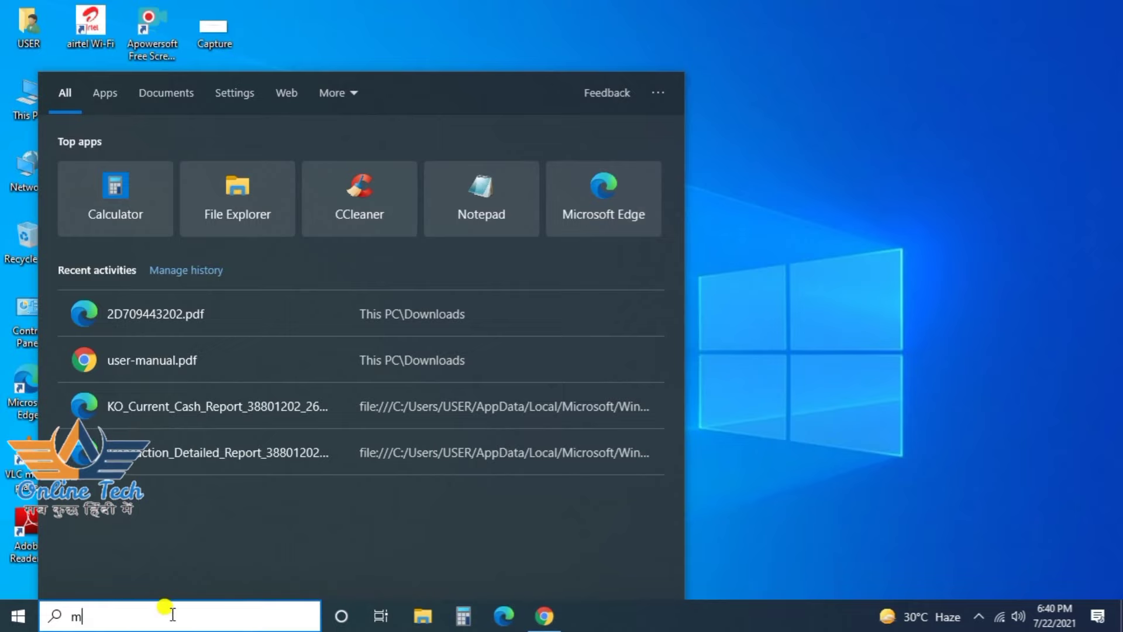
{"action": "type", "text": "icro"}
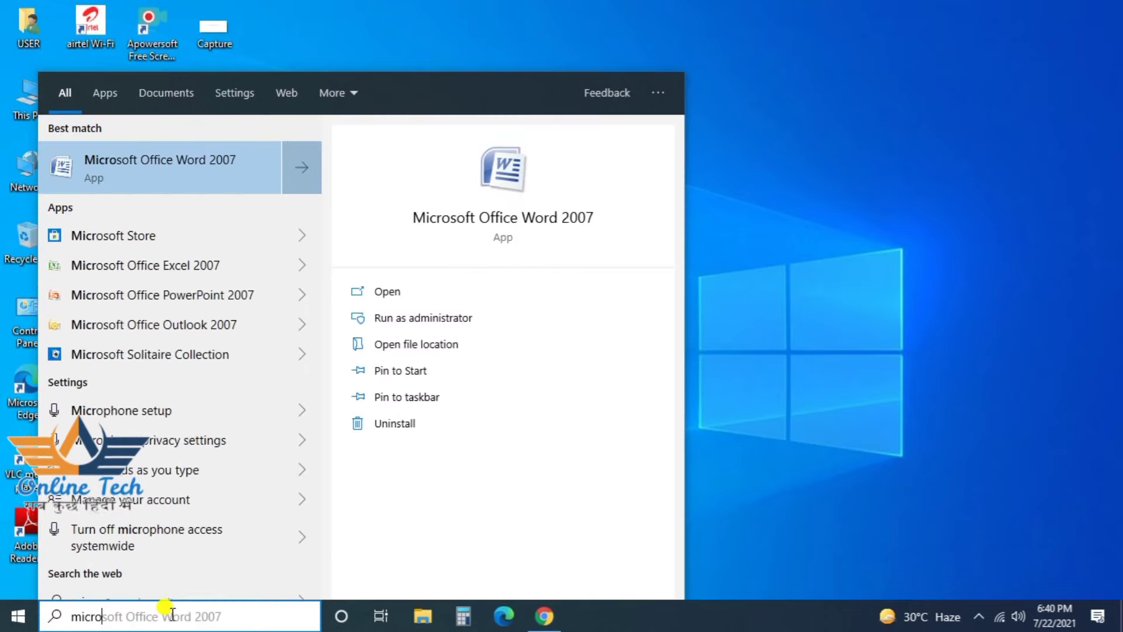
{"action": "type", "text": "soft"}
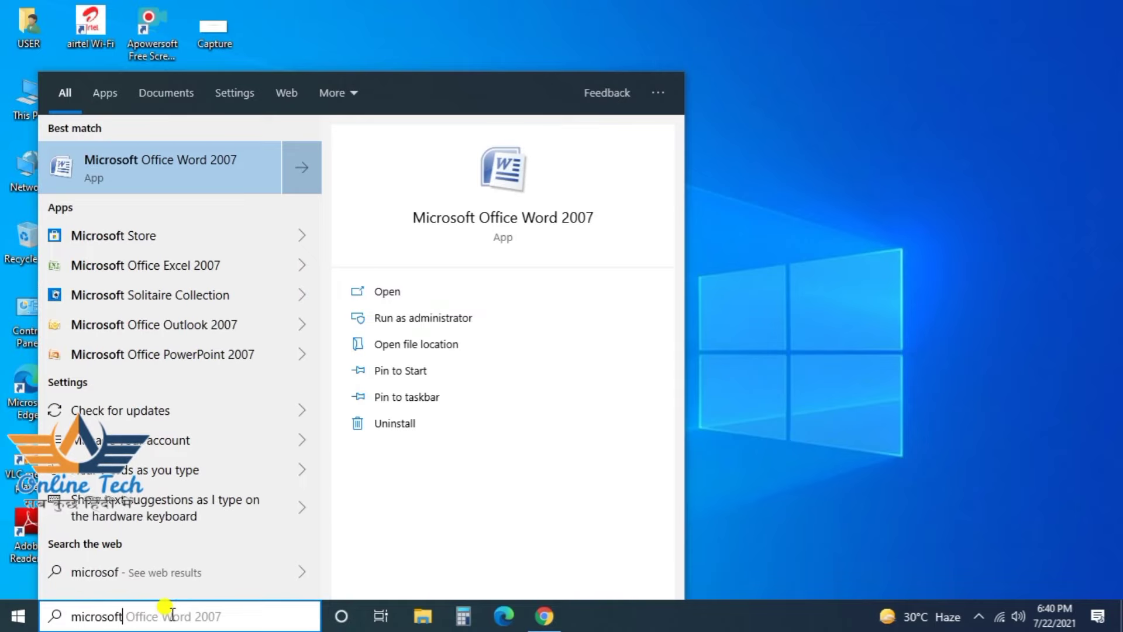
{"action": "type", "text": " e"}
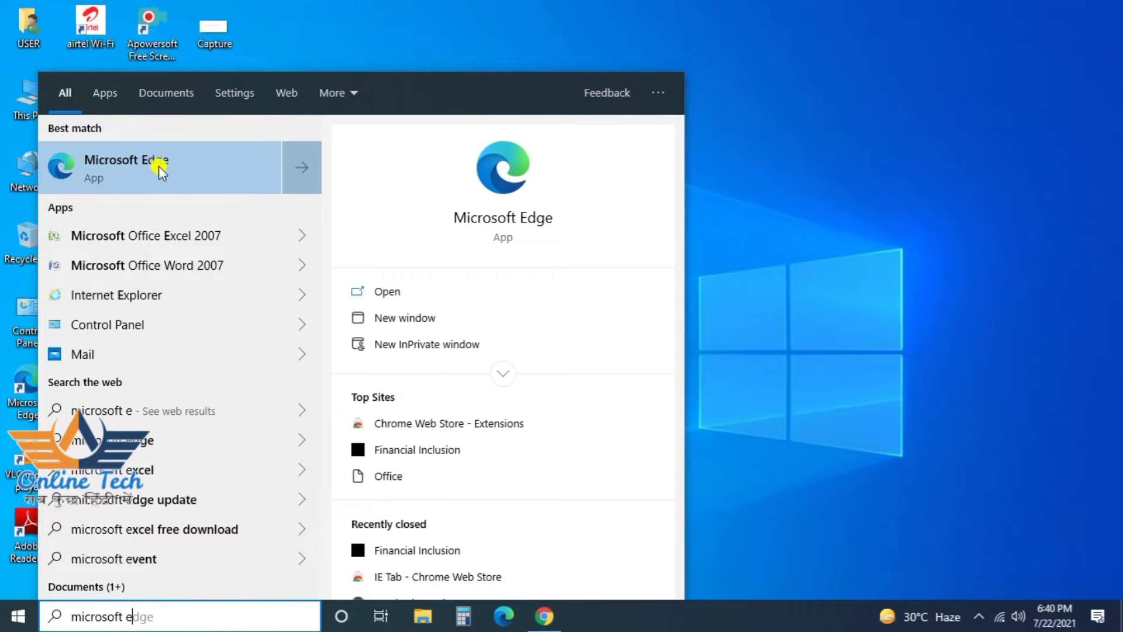
{"action": "left_click", "coordinate": [505, 182]}
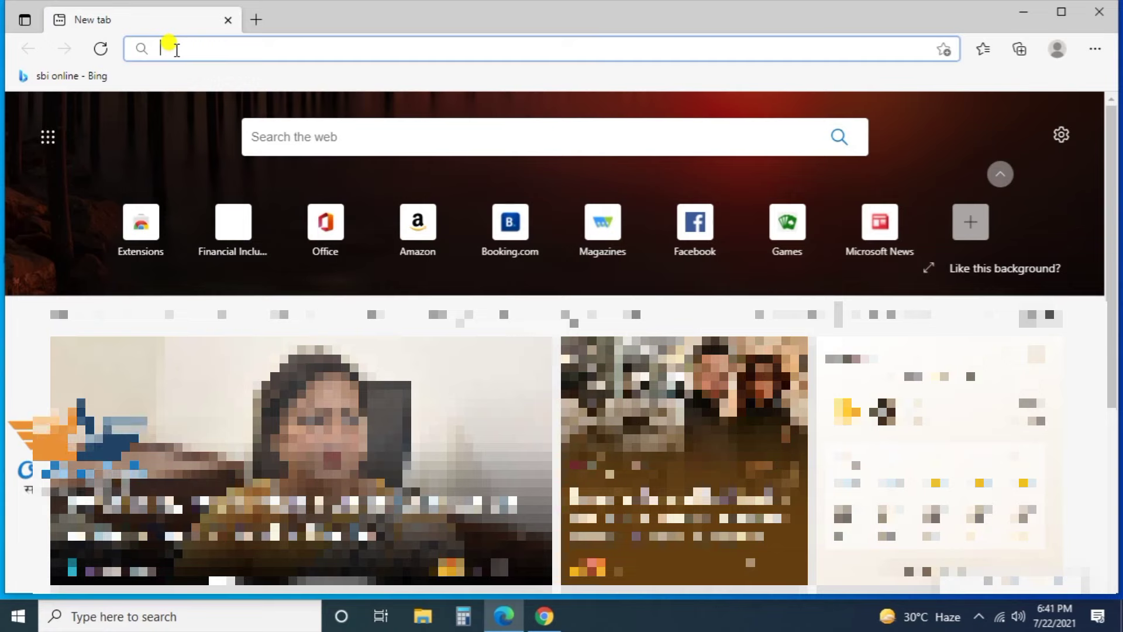
{"action": "type", "text": "https://chrome.google.com/webstore"}
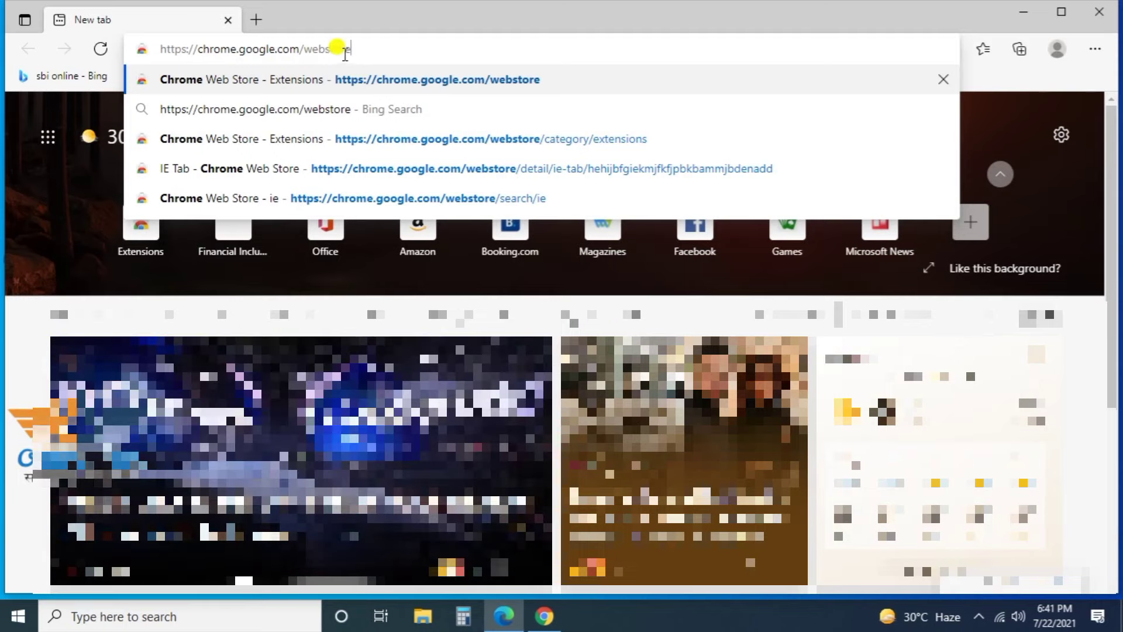
{"action": "left_click_drag", "start_coordinate": [355, 48], "coordinate": [153, 42]}
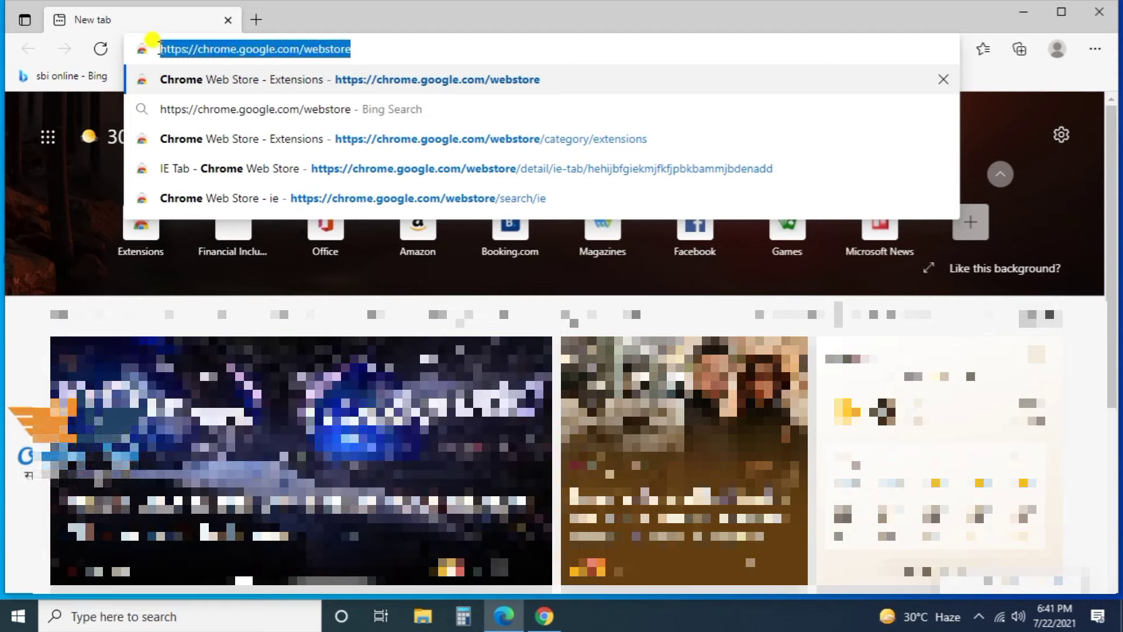
{"action": "left_click", "coordinate": [374, 49]}
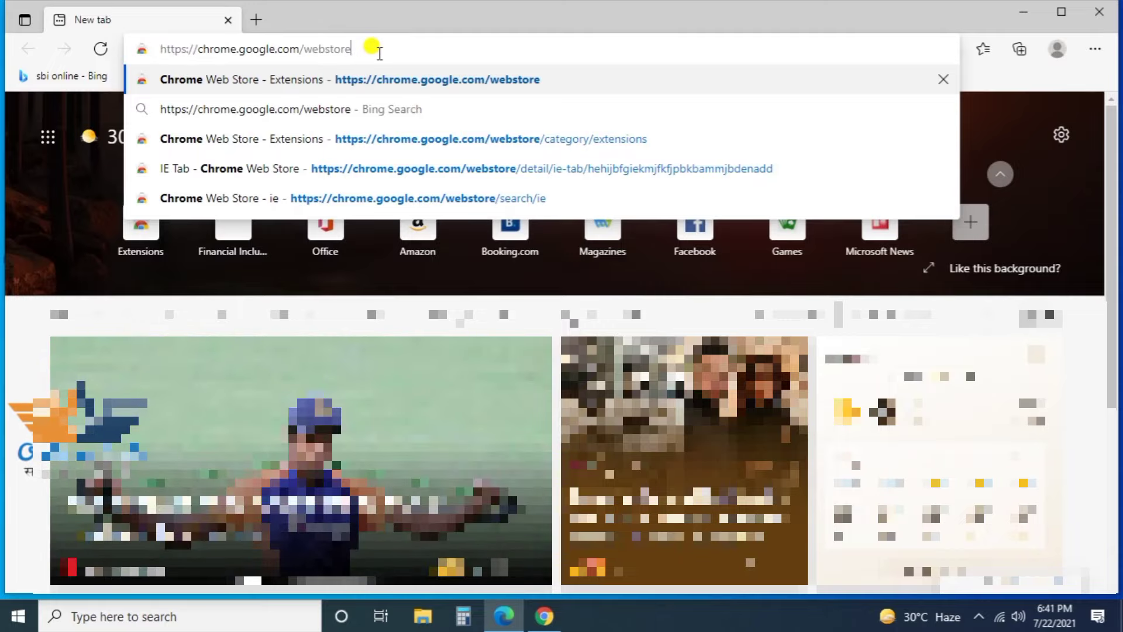
{"action": "key", "text": "Return"}
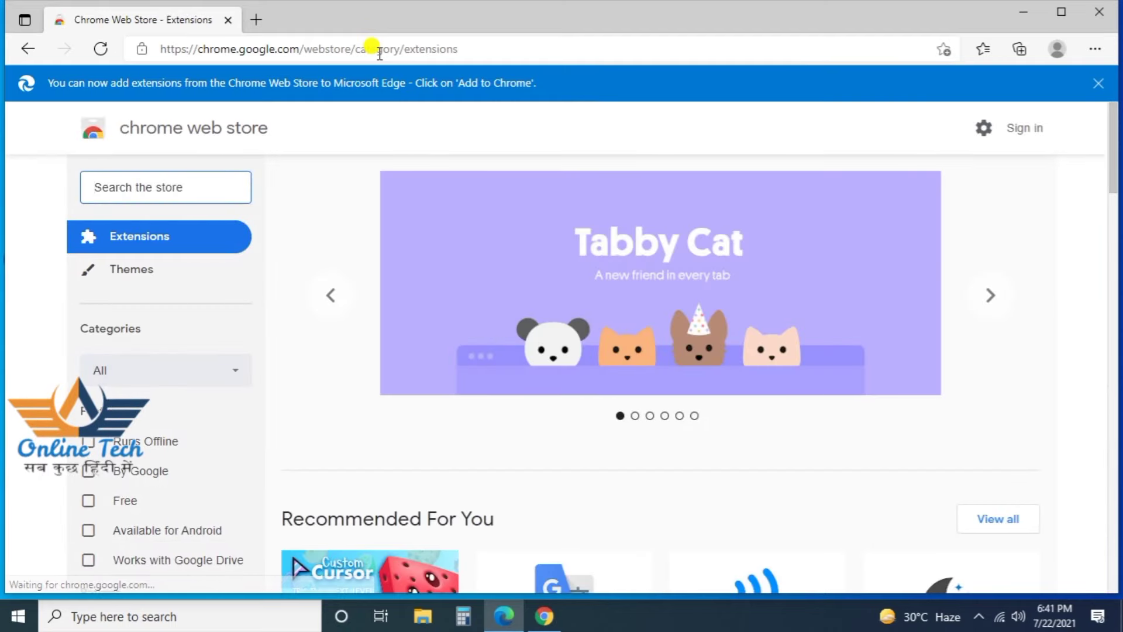
Step: Switch to Chrome and check the PDF guide's instructions for allowing extensions from other stores and finding the extension
{"action": "mouse_move", "coordinate": [394, 291]}
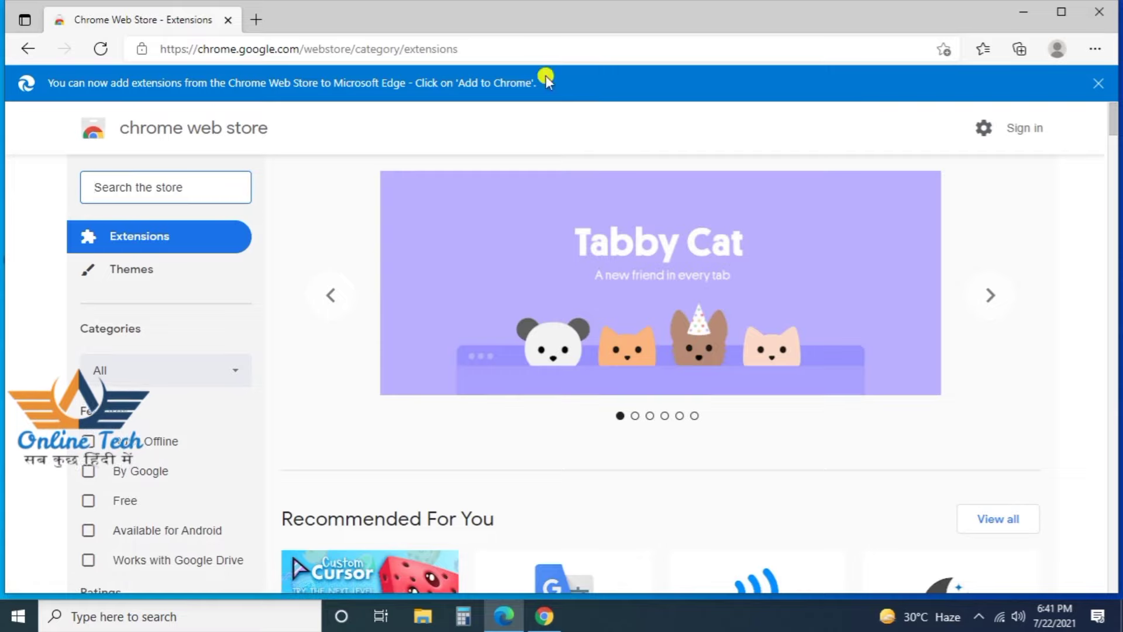
{"action": "left_click", "coordinate": [547, 619]}
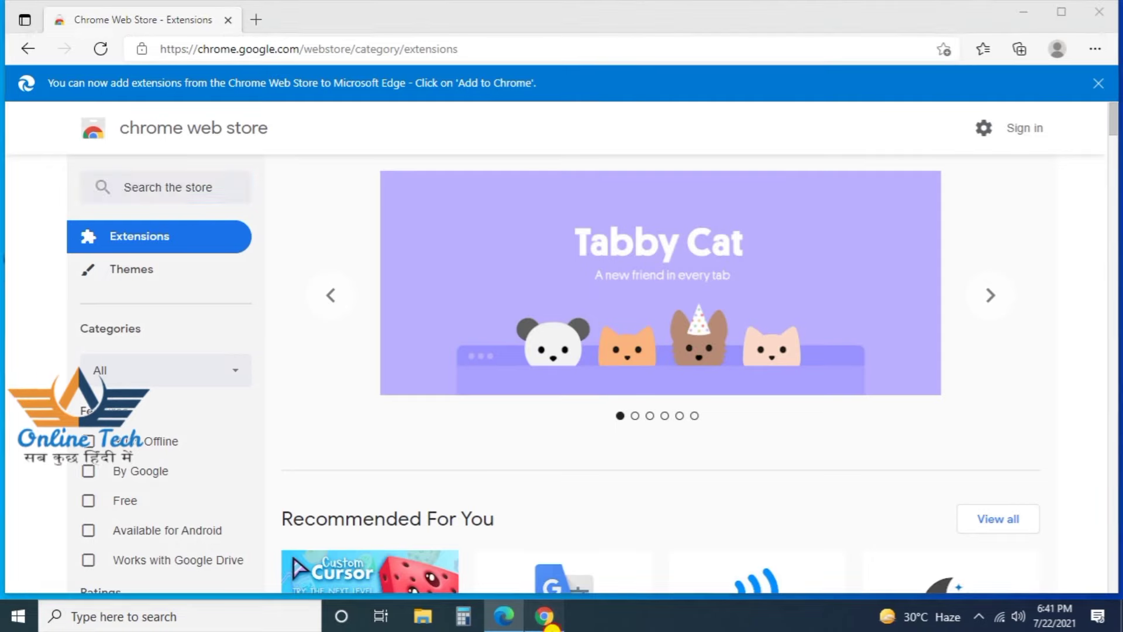
{"action": "scroll", "coordinate": [688, 403], "scroll_direction": "down", "scroll_amount": 3}
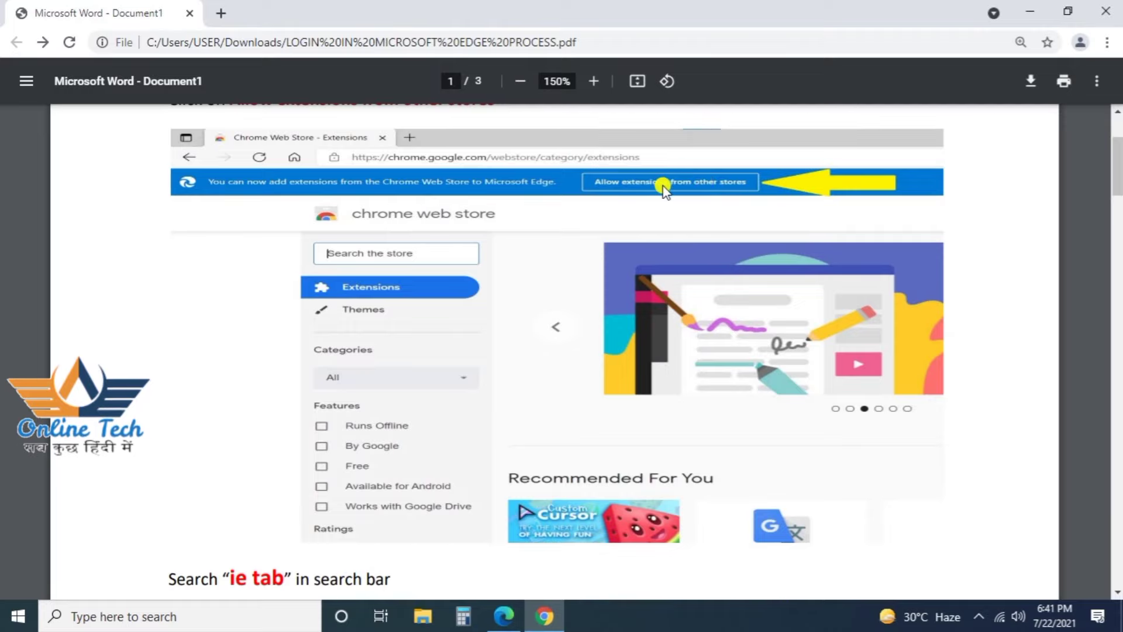
Step: Switch back to Microsoft Edge, search the web store for "ie" and open the IE Tab extension page
{"action": "left_click", "coordinate": [504, 616]}
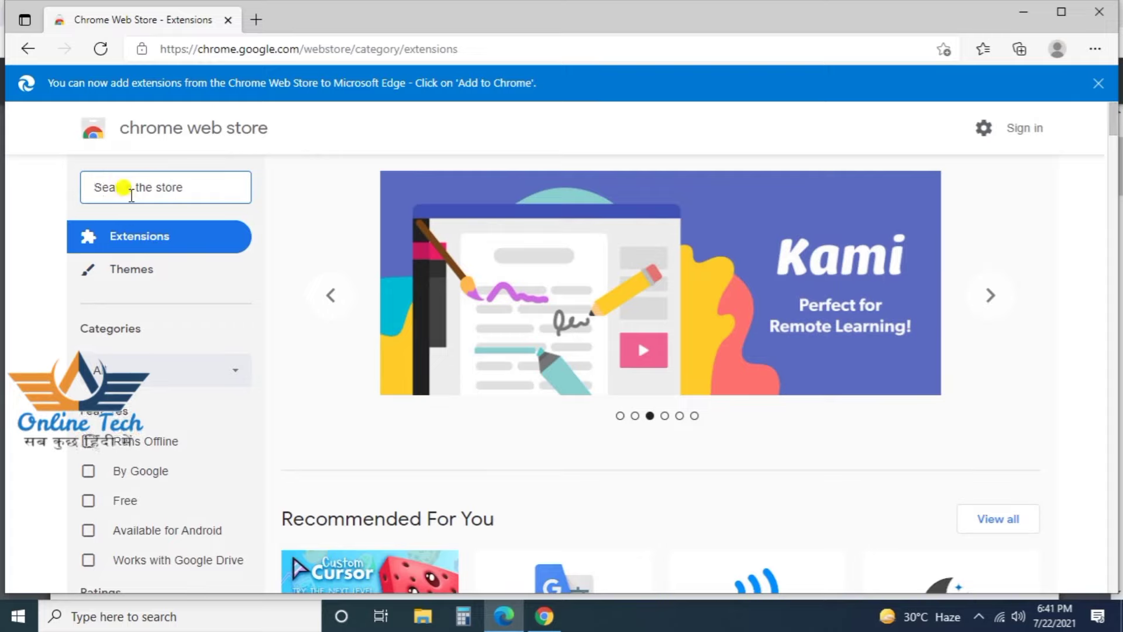
{"action": "type", "text": "ie"}
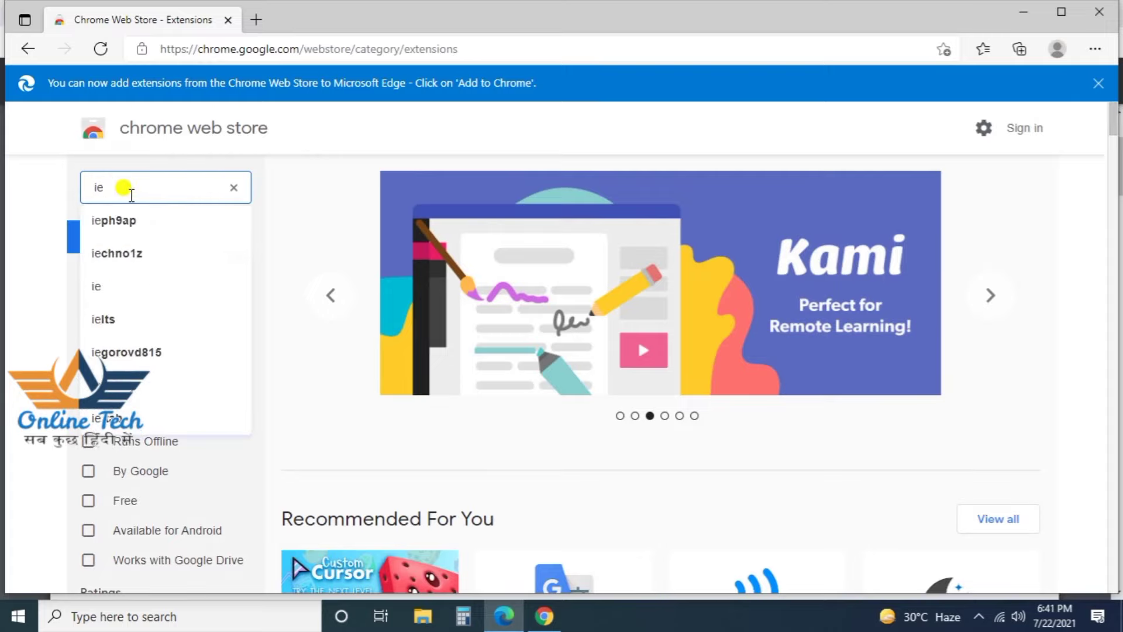
{"action": "key", "text": "Return"}
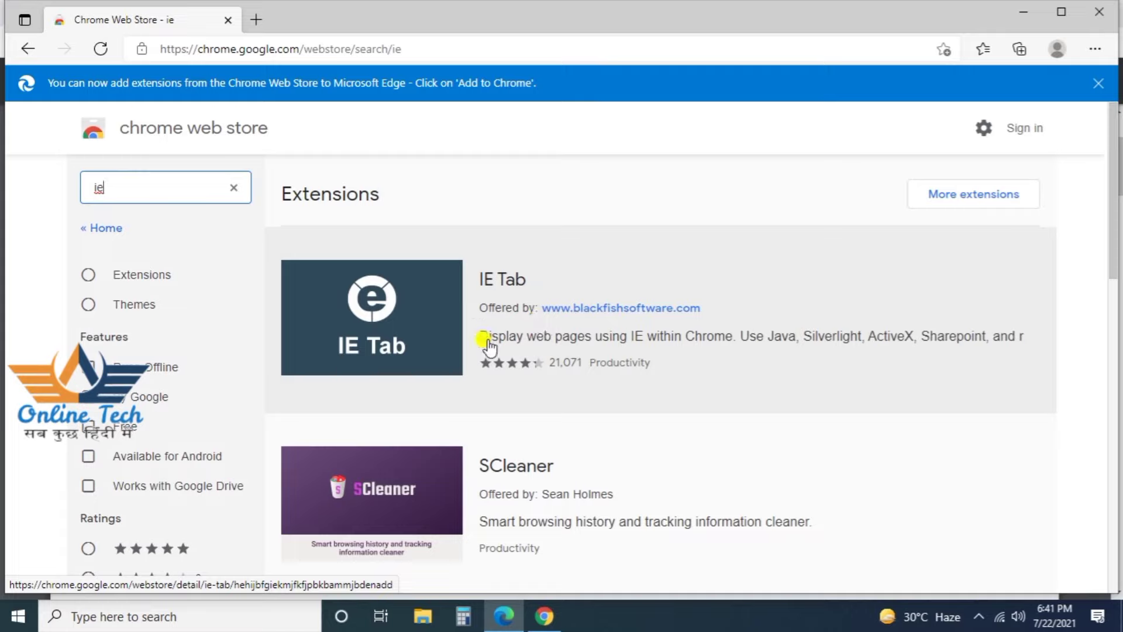
{"action": "left_click", "coordinate": [746, 308]}
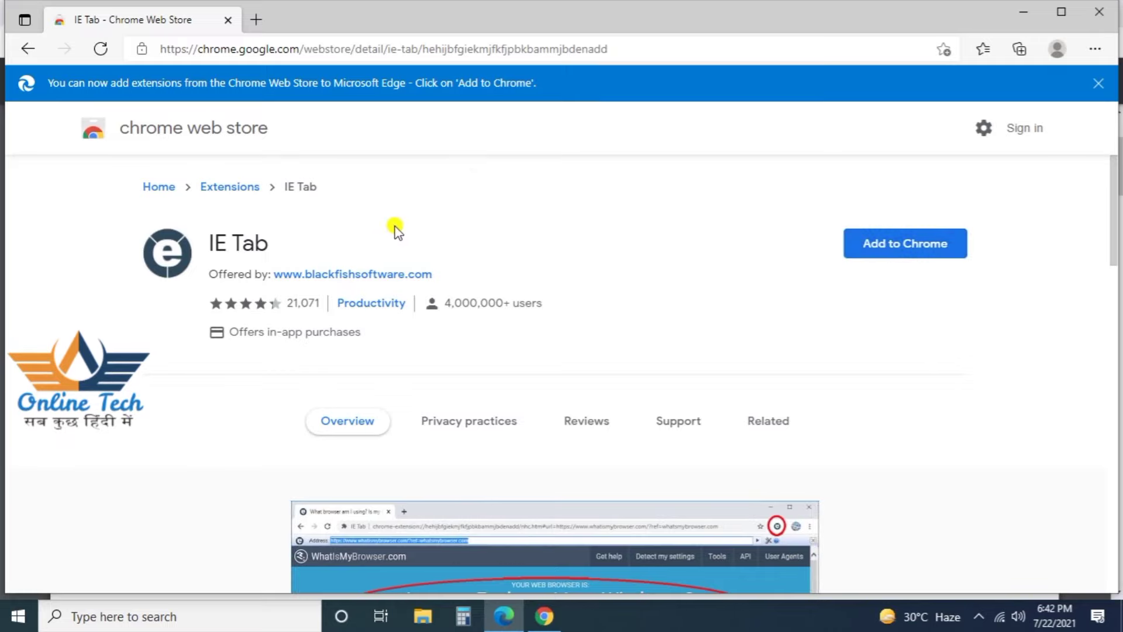
Step: Add the IE Tab extension to Microsoft Edge and dismiss the account sign-in for sync
{"action": "left_click", "coordinate": [886, 259]}
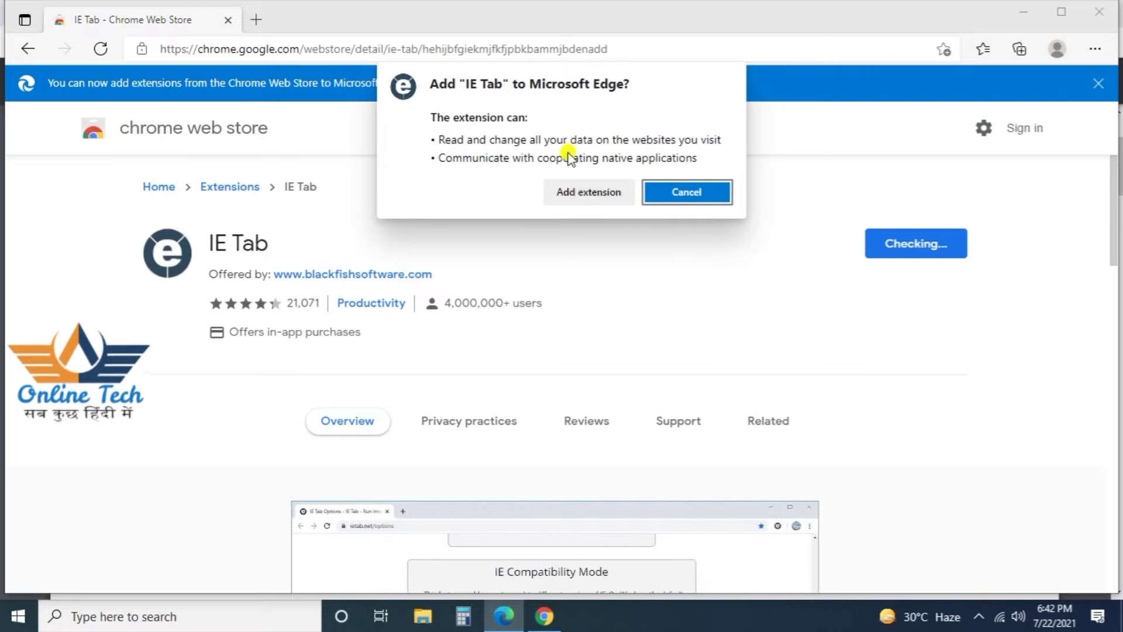
{"action": "left_click", "coordinate": [586, 197]}
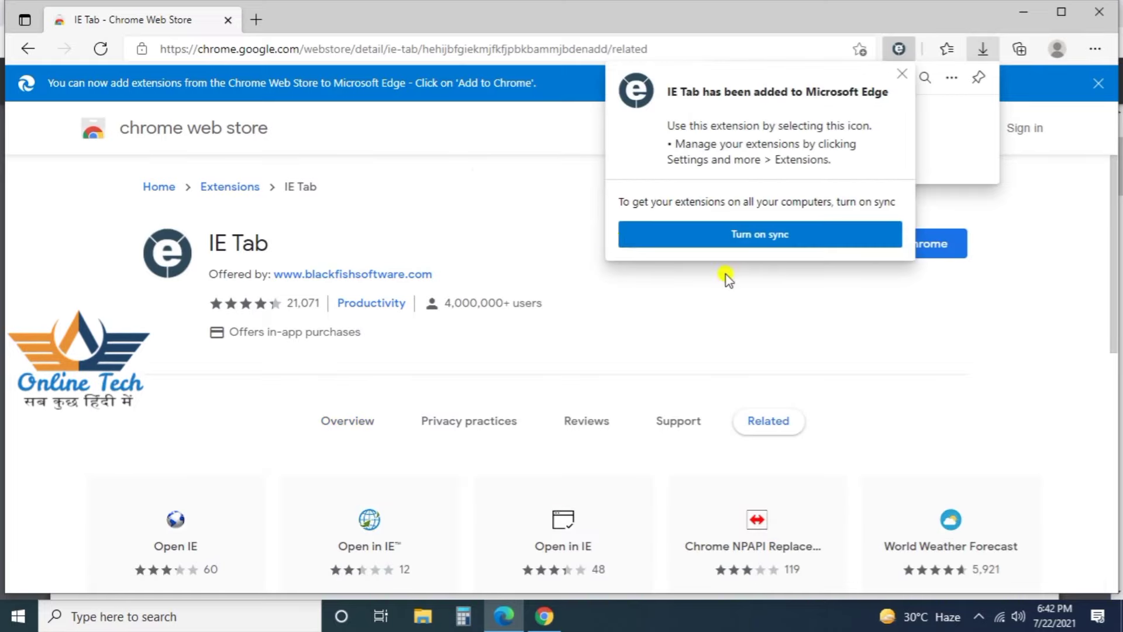
{"action": "left_click", "coordinate": [732, 231]}
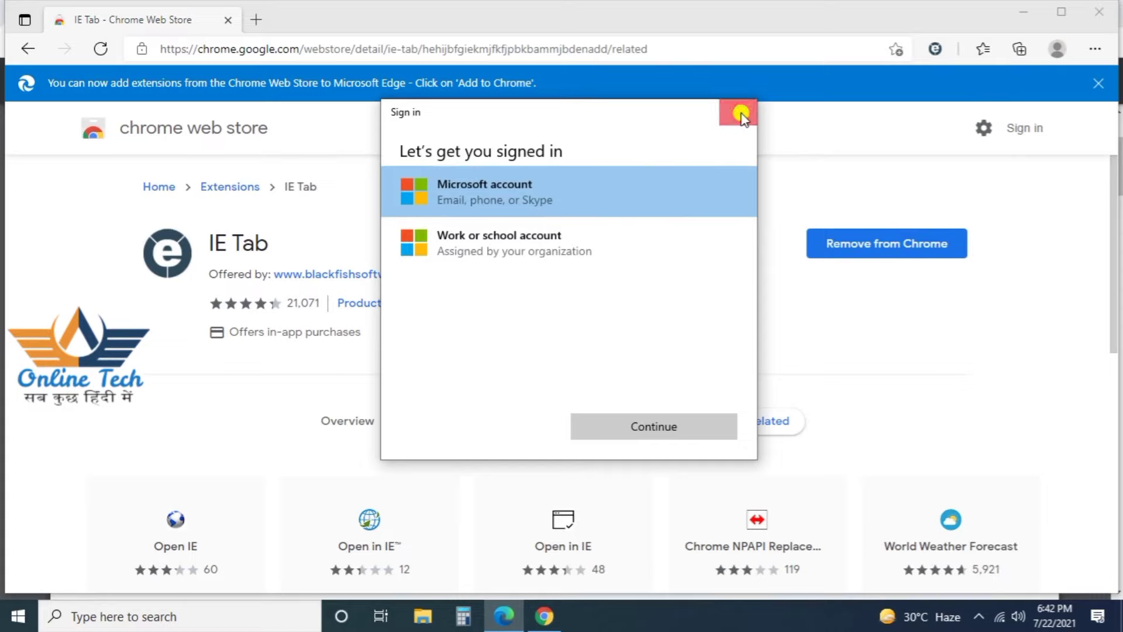
{"action": "left_click", "coordinate": [741, 117]}
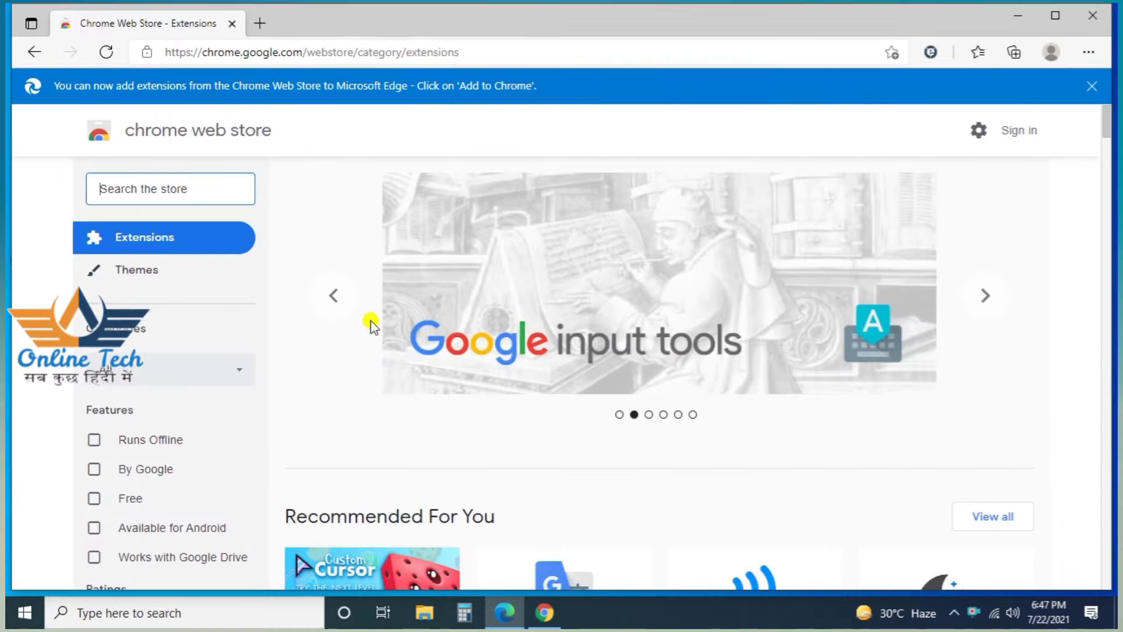
Step: Go to kiosk.onlinesbi.com and open the portal page with the IE Tab extension
{"action": "left_click", "coordinate": [468, 54]}
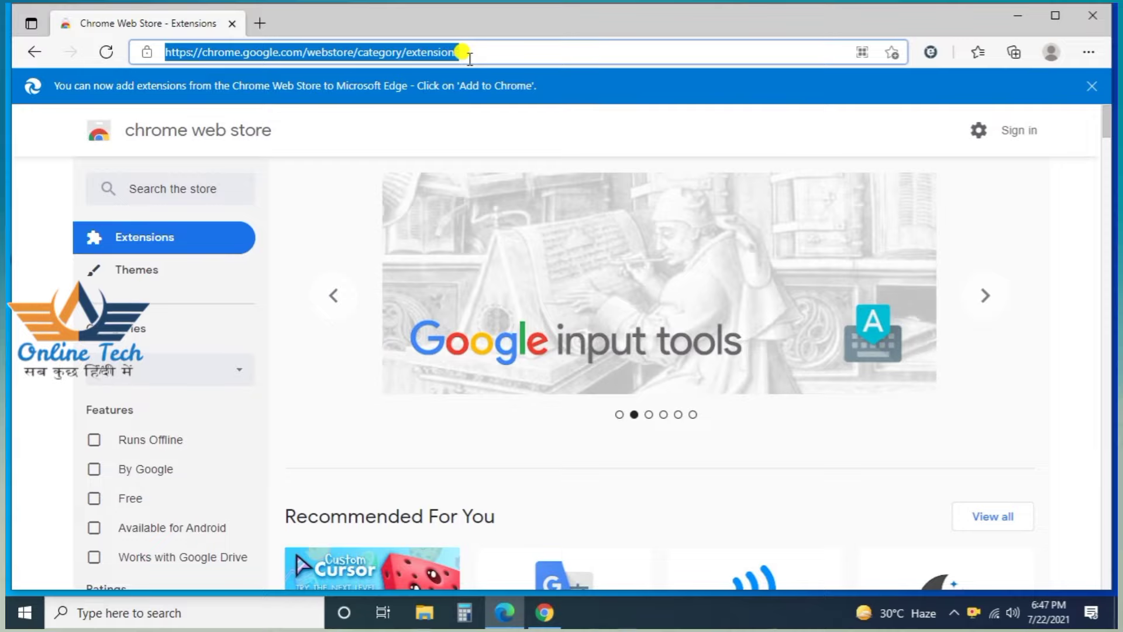
{"action": "type", "text": "ki"}
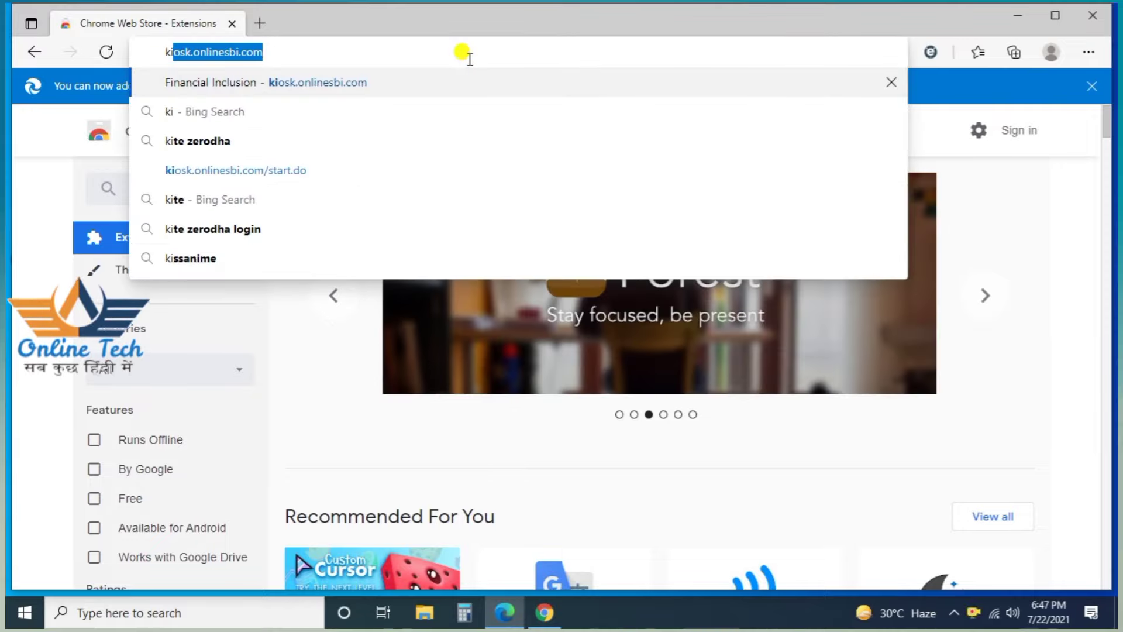
{"action": "type", "text": "osk"}
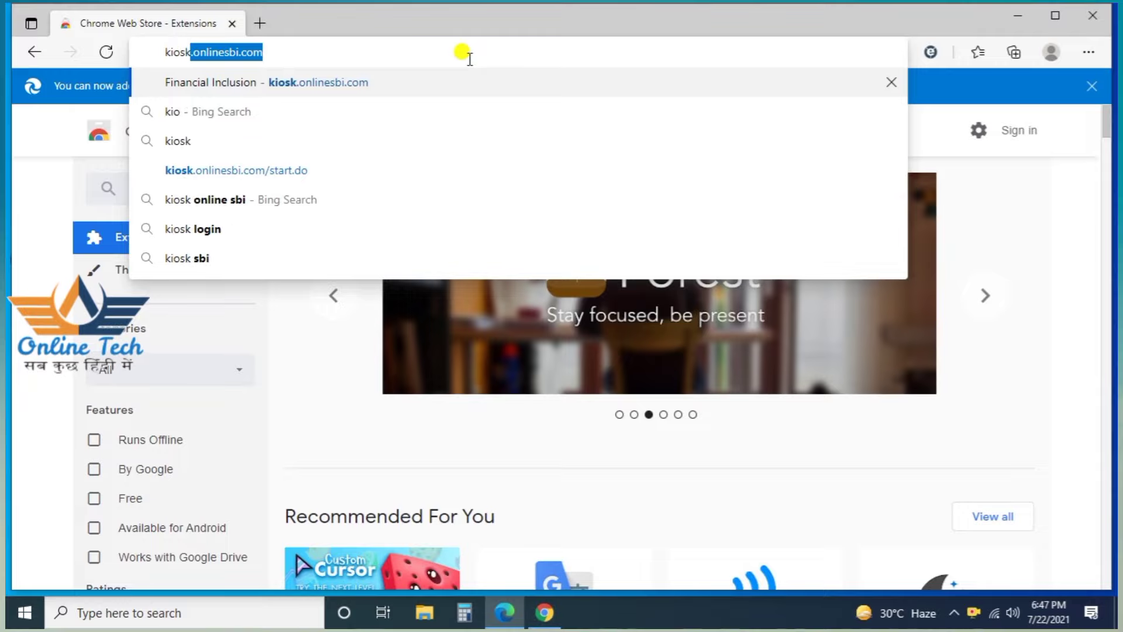
{"action": "type", "text": ".o"}
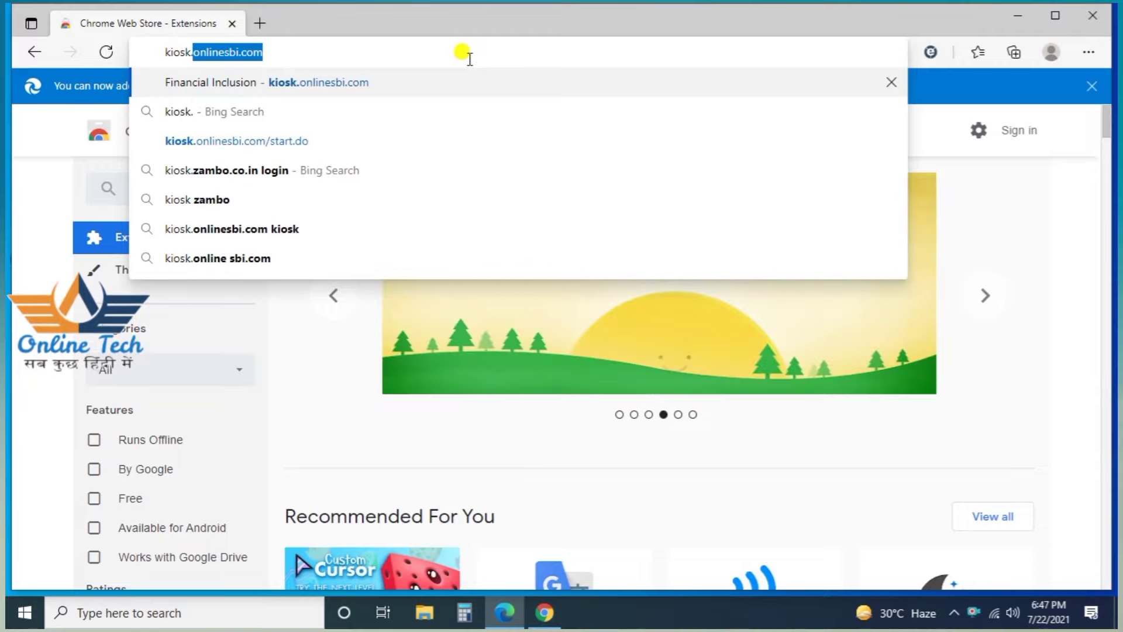
{"action": "type", "text": "nline"}
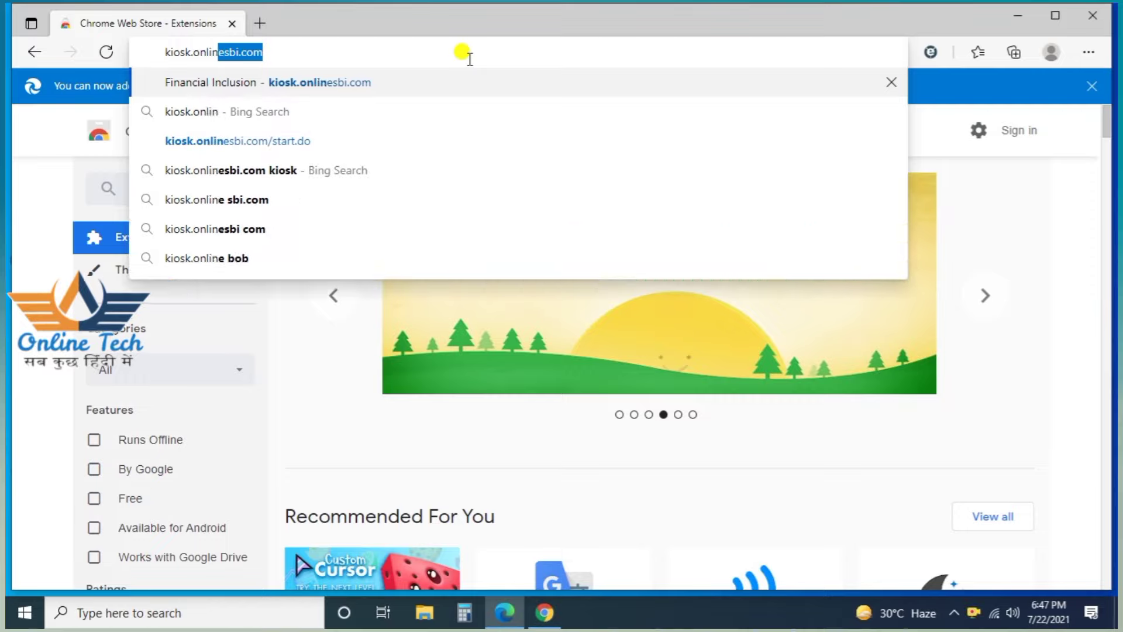
{"action": "type", "text": "sbi"}
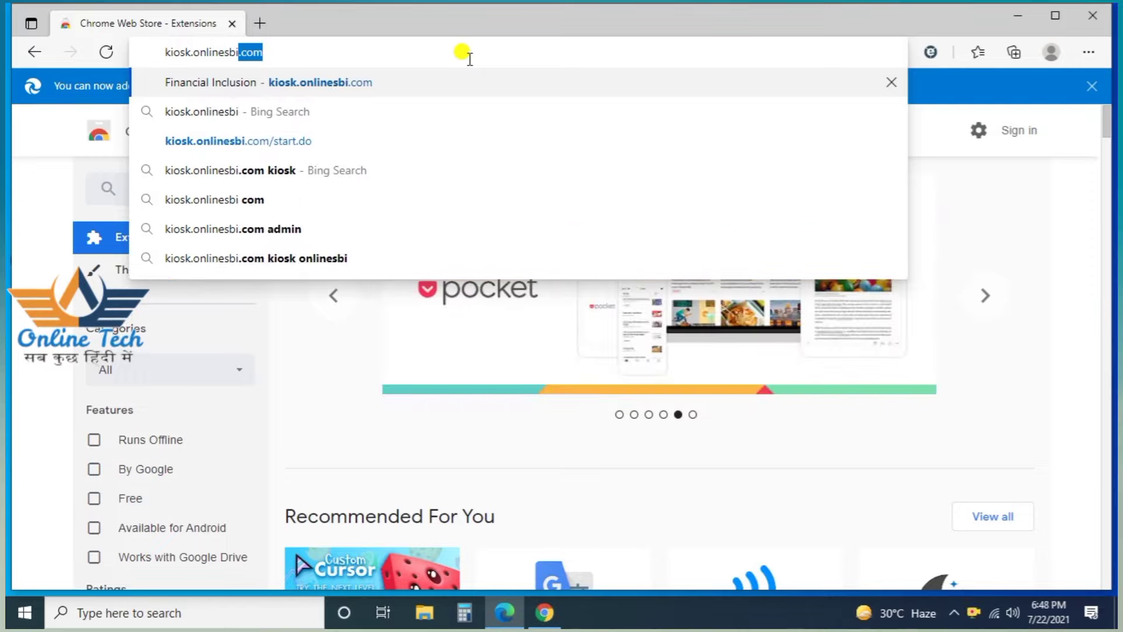
{"action": "type", "text": ".com"}
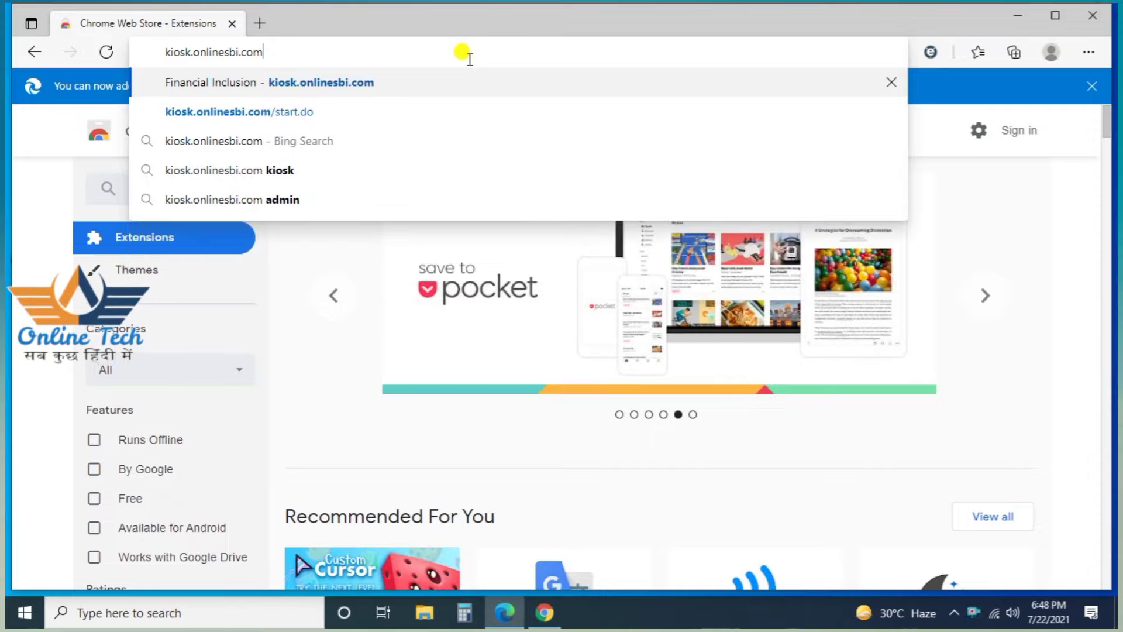
{"action": "key", "text": "Return"}
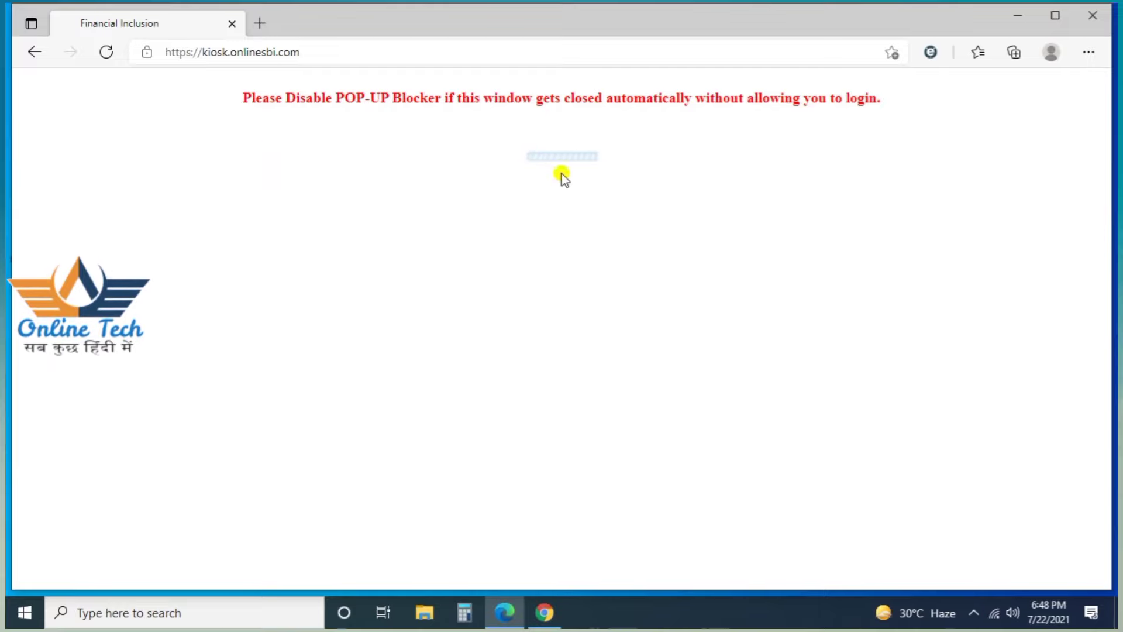
{"action": "left_click", "coordinate": [932, 57]}
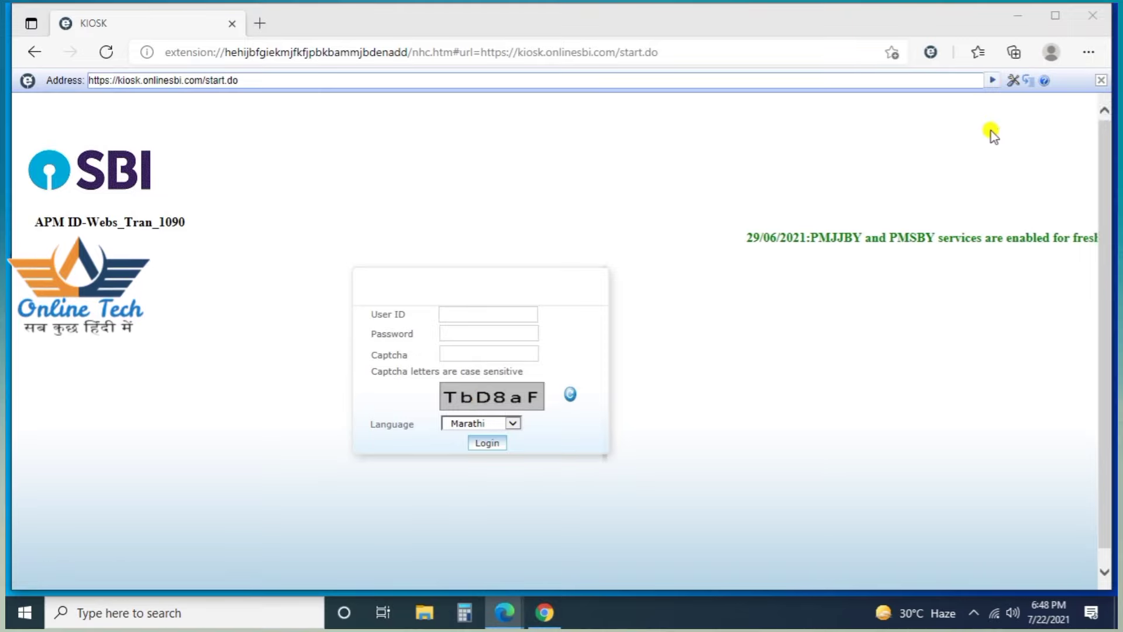
Step: Check the IE Compatibility Mode selection in the IE Tab options, closing the options page when done
{"action": "left_click", "coordinate": [1012, 82]}
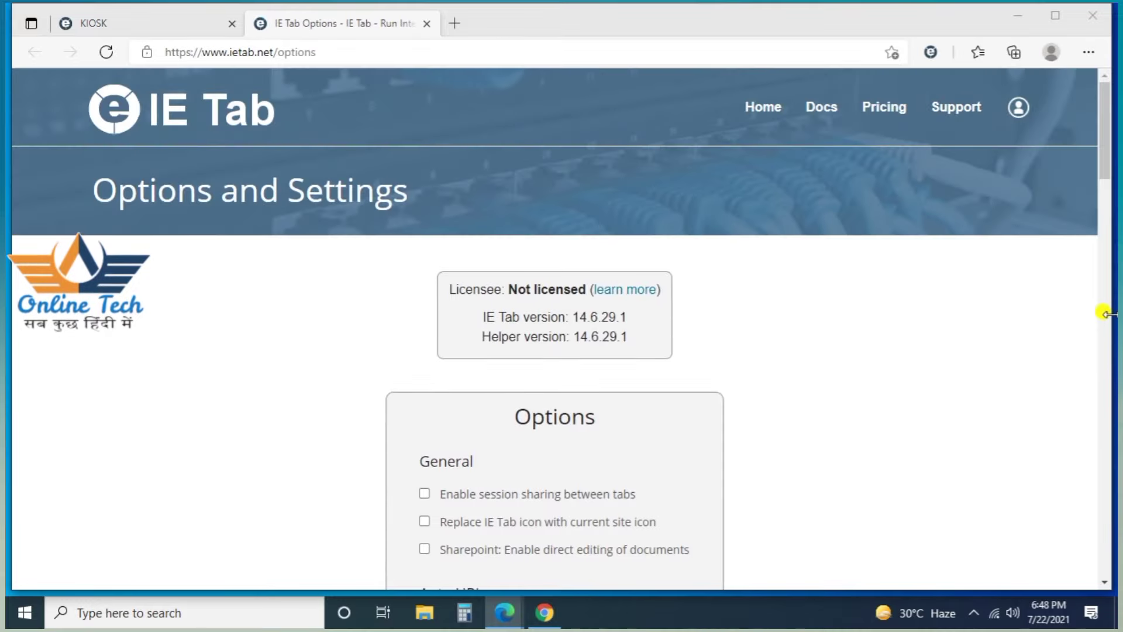
{"action": "left_click_drag", "start_coordinate": [1107, 153], "coordinate": [1112, 552]}
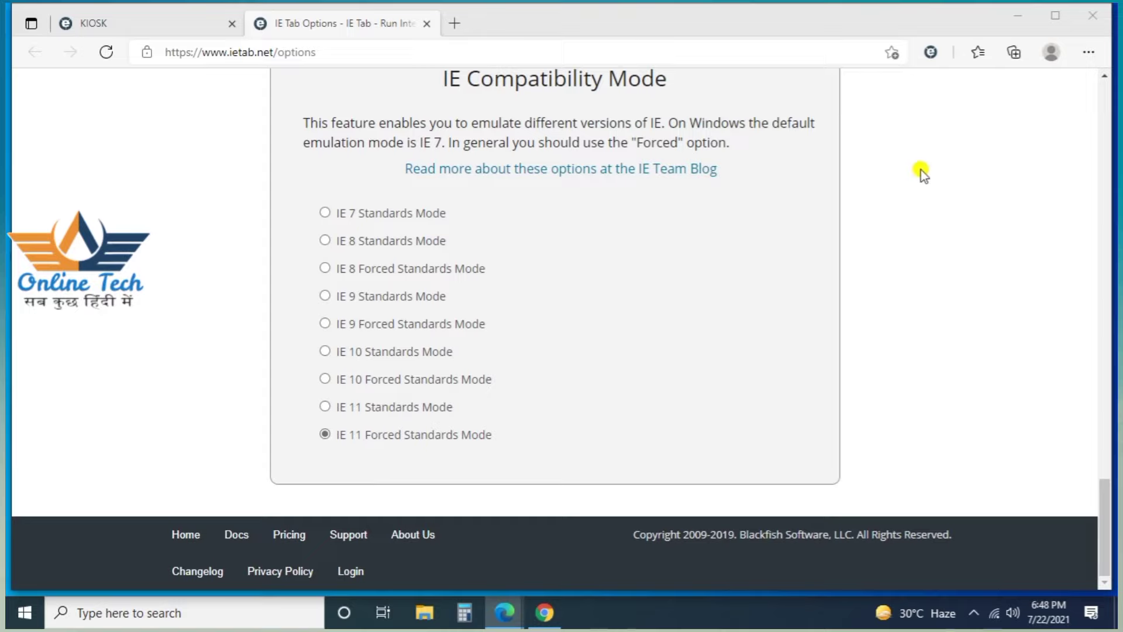
{"action": "left_click", "coordinate": [425, 24]}
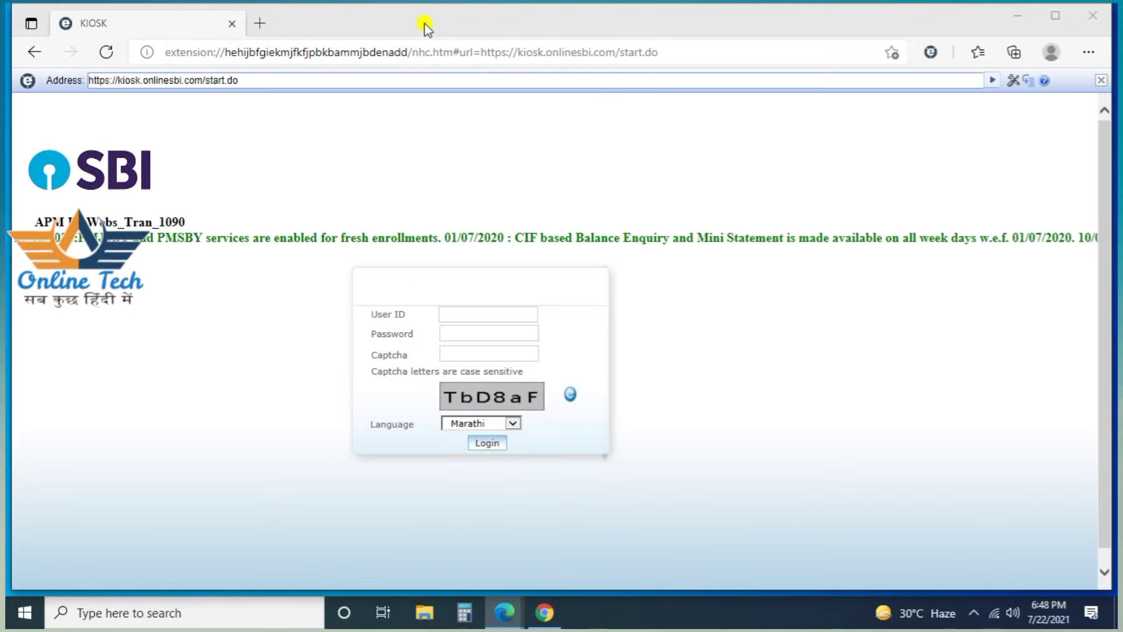
Step: Switch to the Financial Inclusion window, return to the KIOSK window and display its login page in full screen
{"action": "mouse_move", "coordinate": [504, 606]}
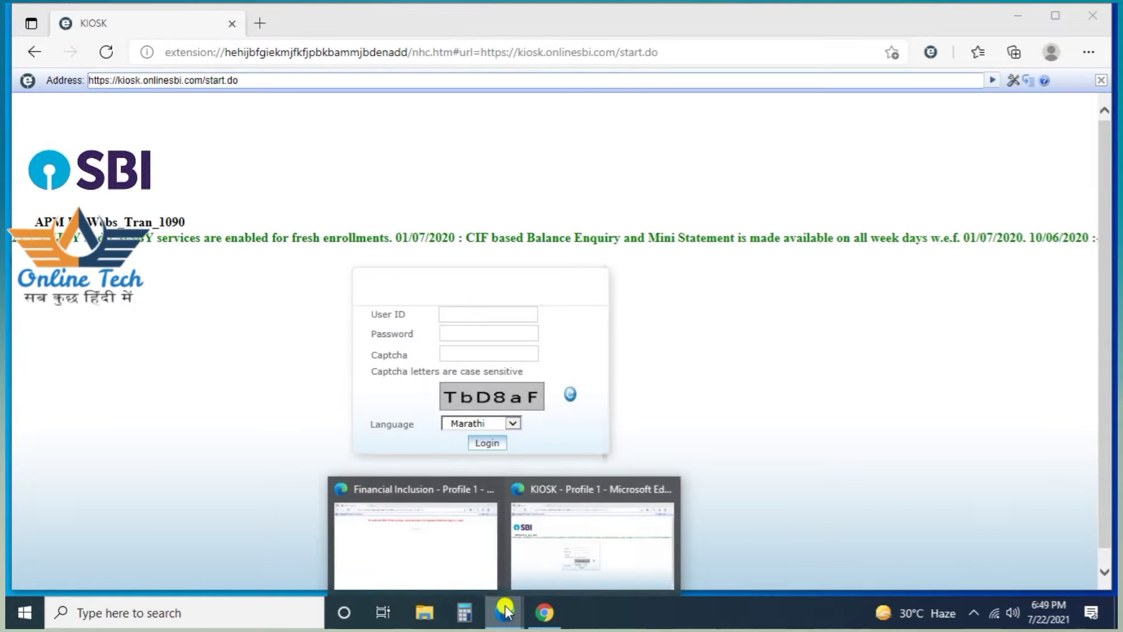
{"action": "left_click", "coordinate": [433, 532]}
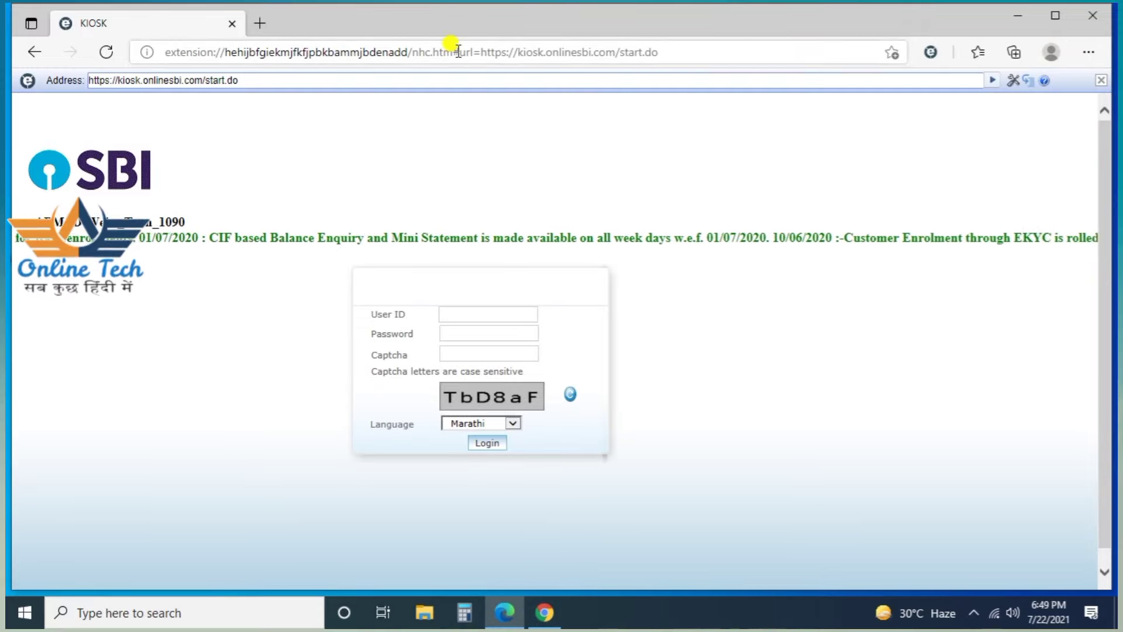
{"action": "key", "text": "F11"}
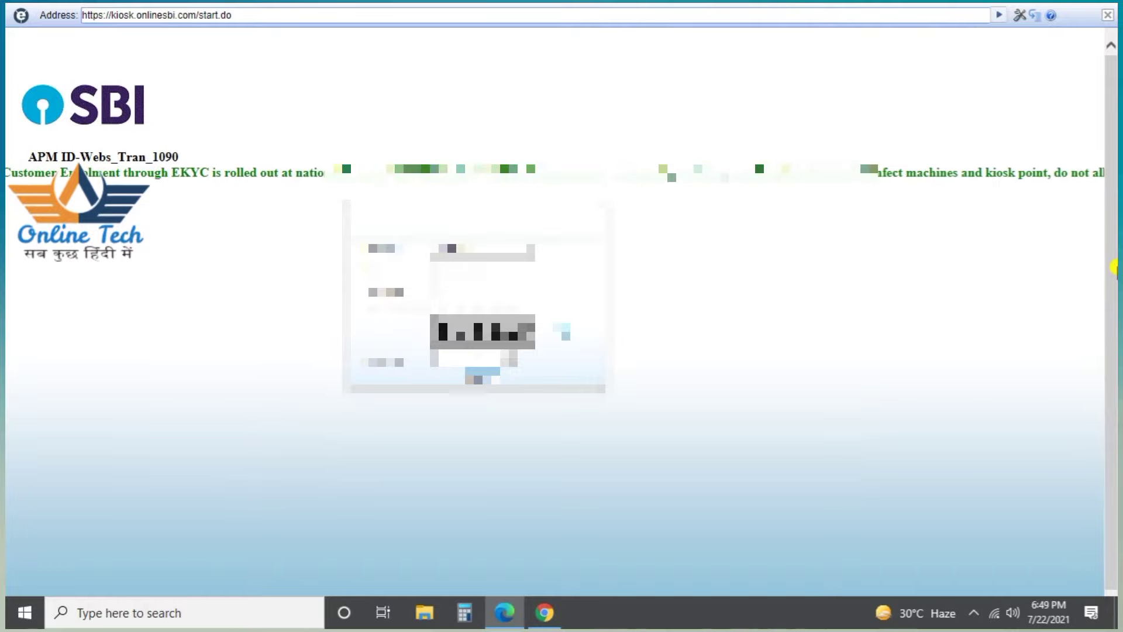
Step: Enter the user ID, password and captcha in the kiosk login form, submit it and dismiss the message
{"action": "key", "text": "ctrl+v"}
{"action": "key", "text": "Return"}
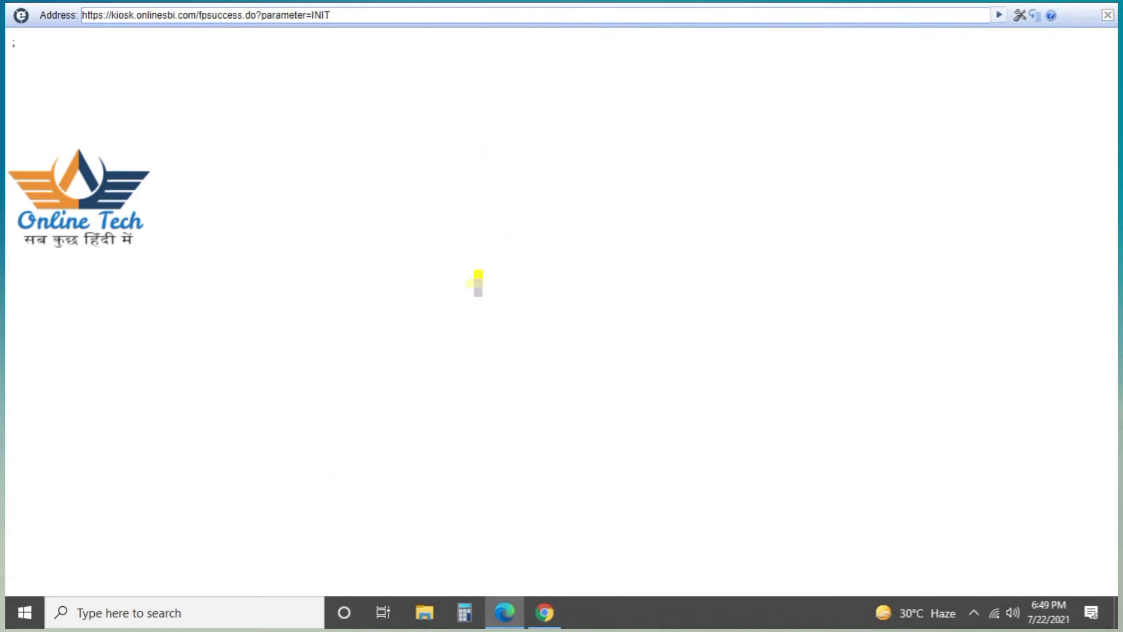
{"action": "left_click", "coordinate": [663, 355]}
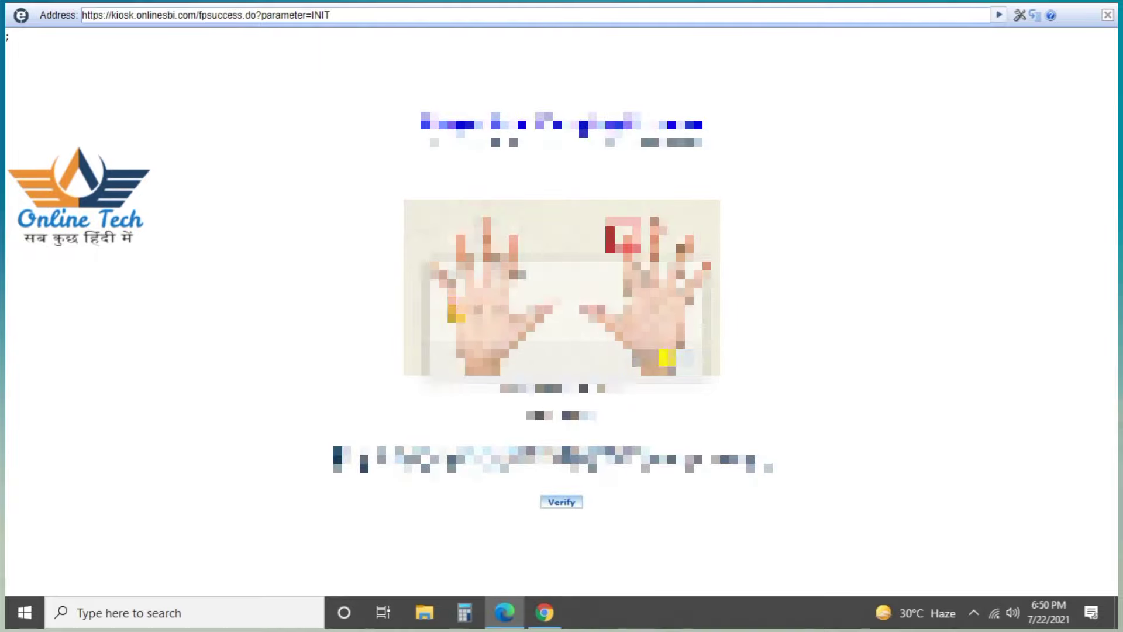
Step: Run the fingerprint verification for the kiosk login, repeating it on the capture page
{"action": "left_click", "coordinate": [567, 502]}
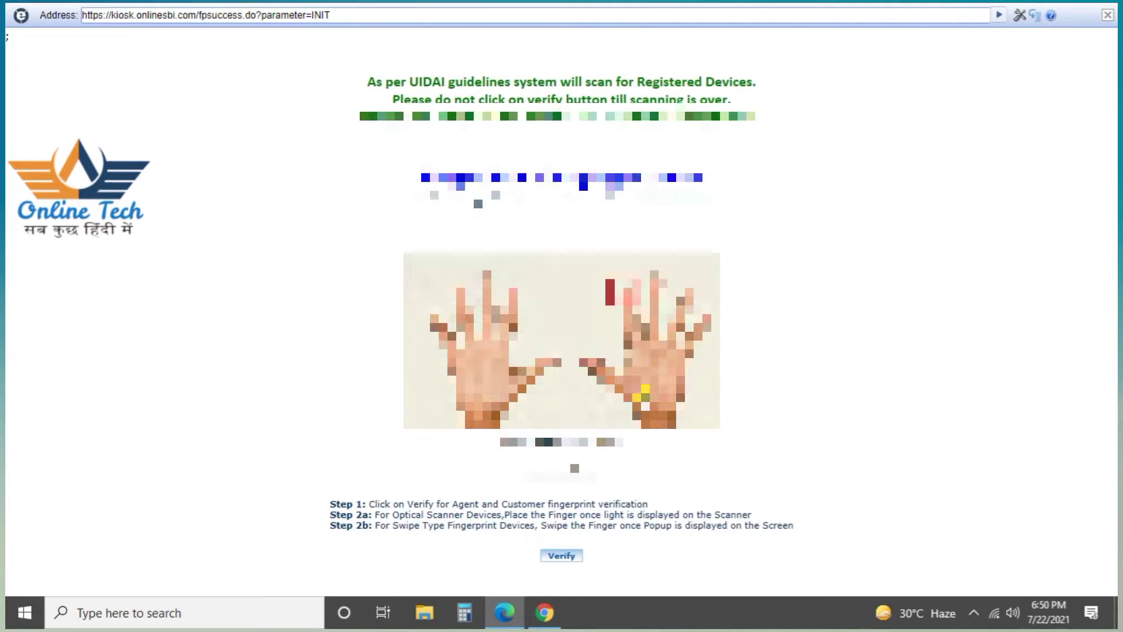
{"action": "left_click", "coordinate": [557, 556]}
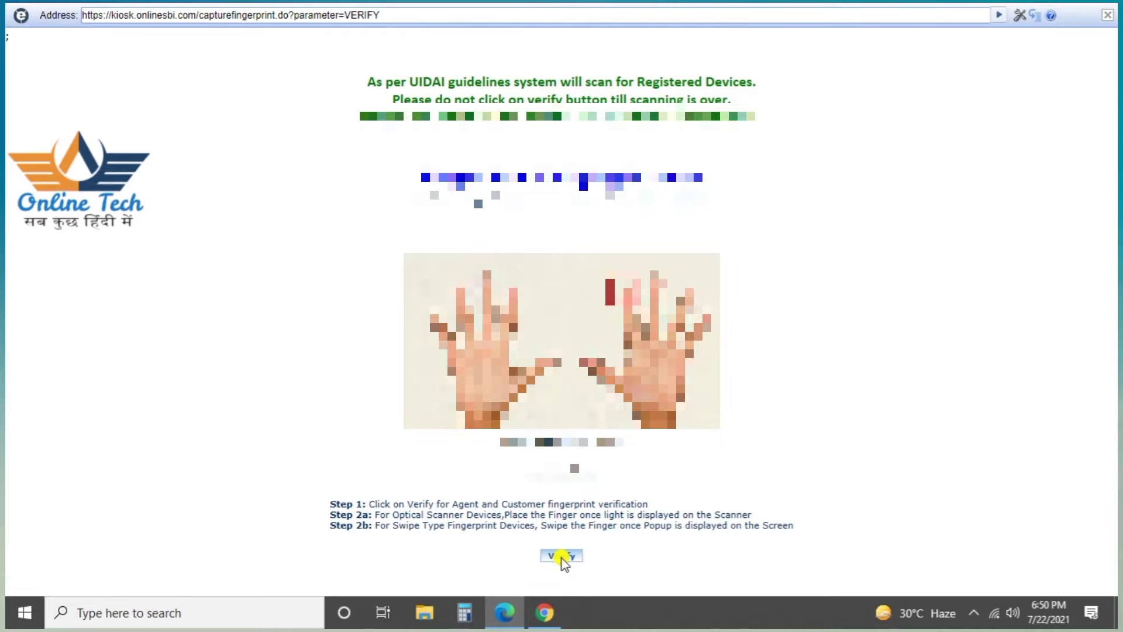
{"action": "left_click", "coordinate": [561, 556]}
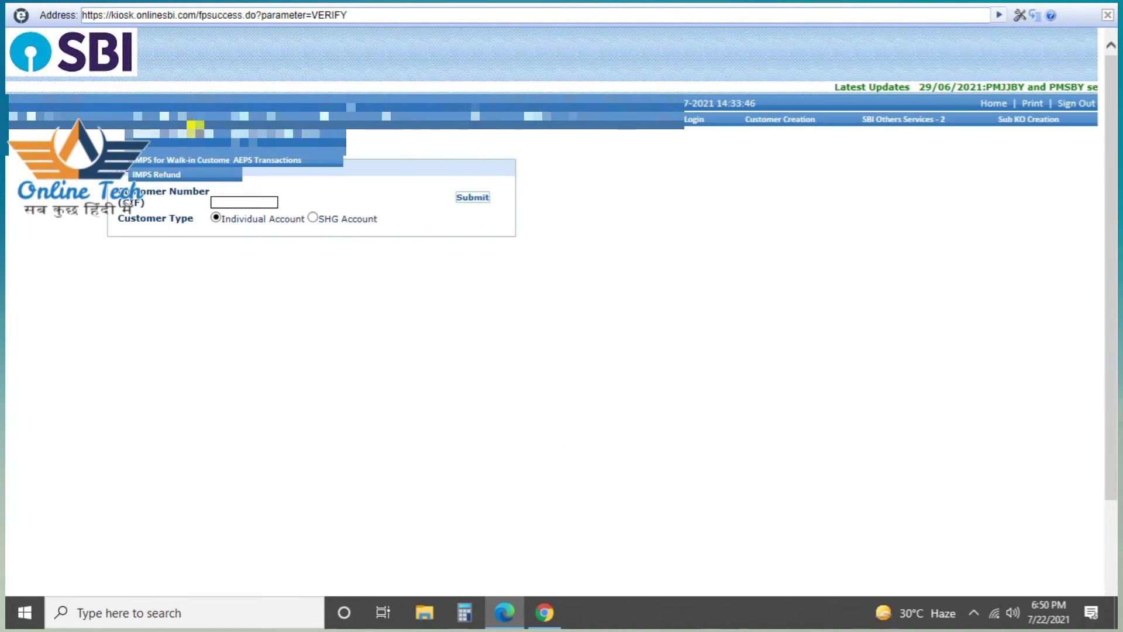
Step: Browse the kiosk portal's services by opening the Money Transfer page and the entry under the Login heading
{"action": "left_click", "coordinate": [186, 136]}
{"action": "mouse_move", "coordinate": [690, 117]}
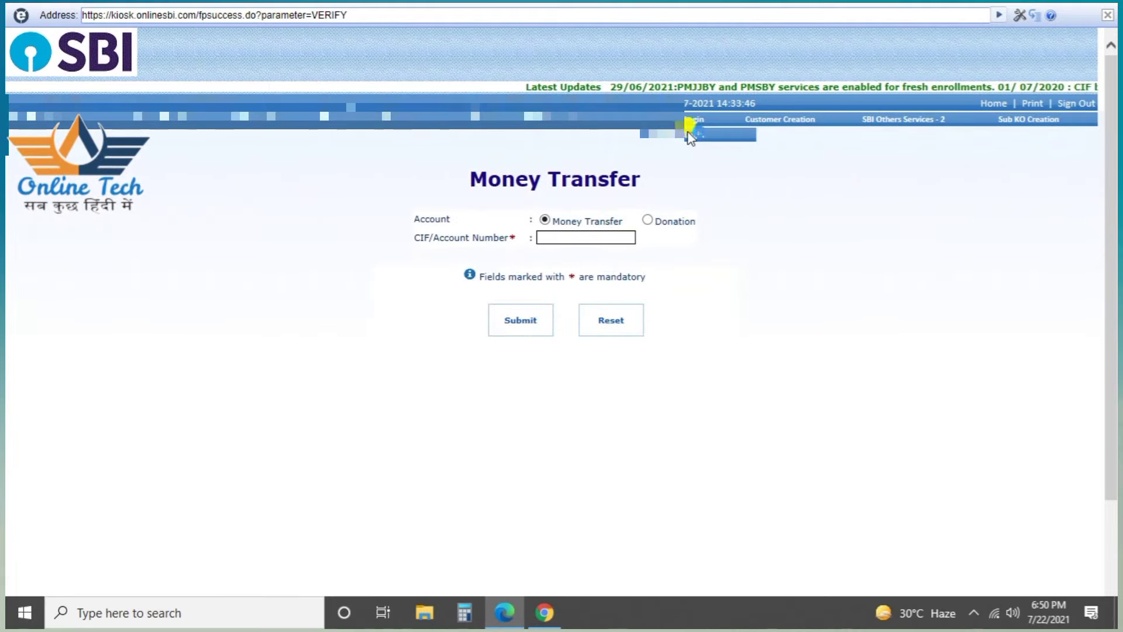
{"action": "left_click", "coordinate": [690, 135]}
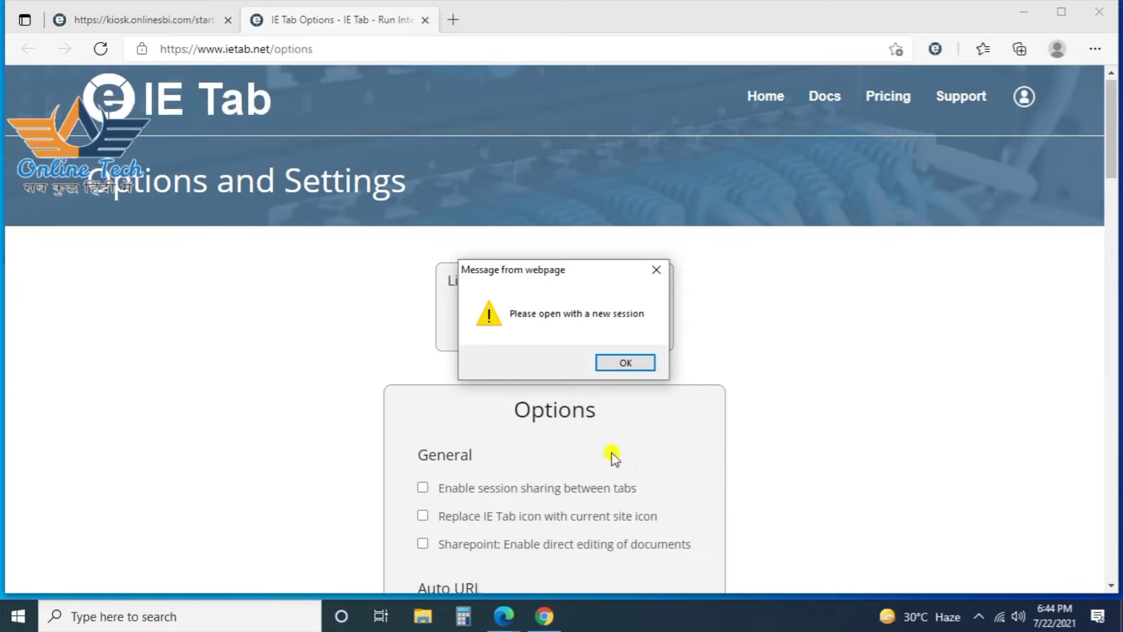
Step: Dismiss the new-session message, switch to the KIOSK window and display its login page in full screen
{"action": "left_click", "coordinate": [625, 363]}
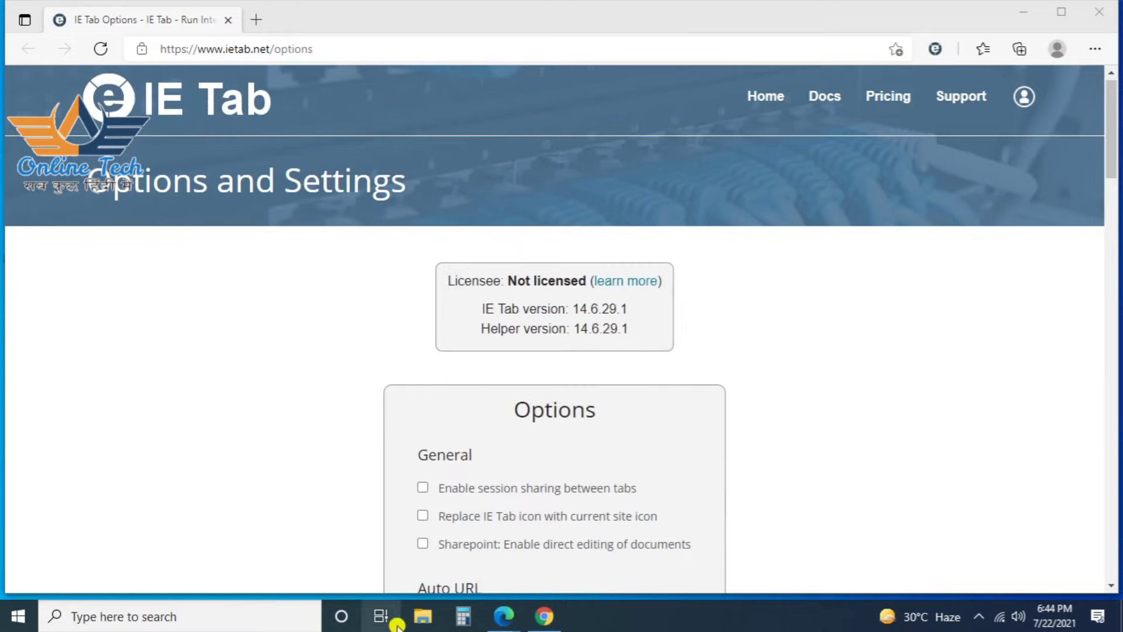
{"action": "mouse_move", "coordinate": [503, 617]}
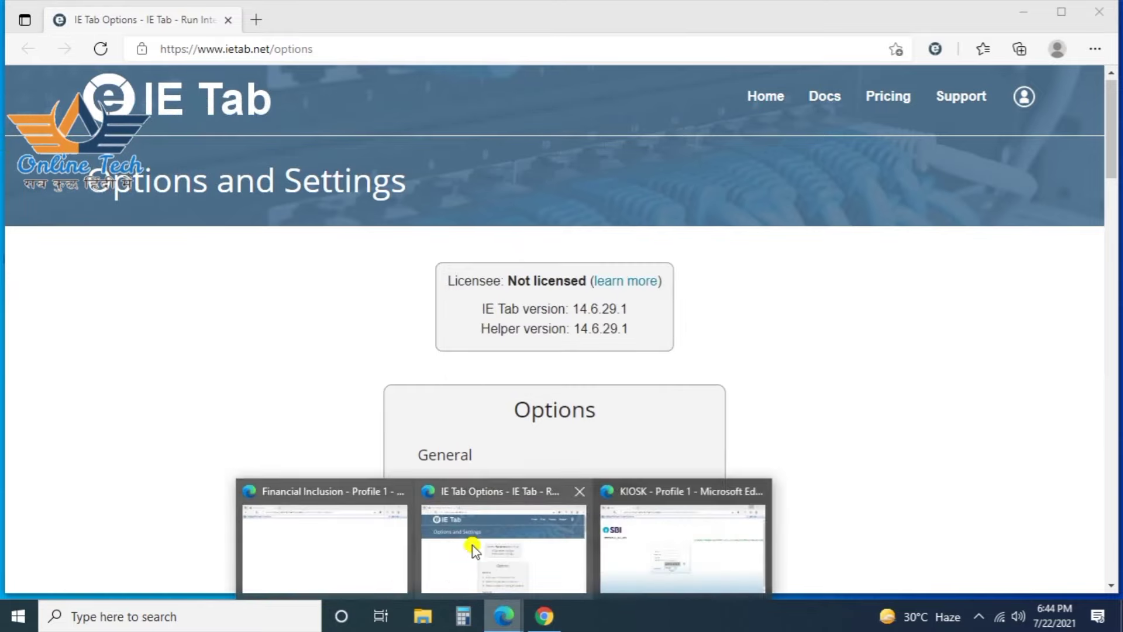
{"action": "left_click", "coordinate": [661, 555]}
{"action": "key", "text": "F11"}
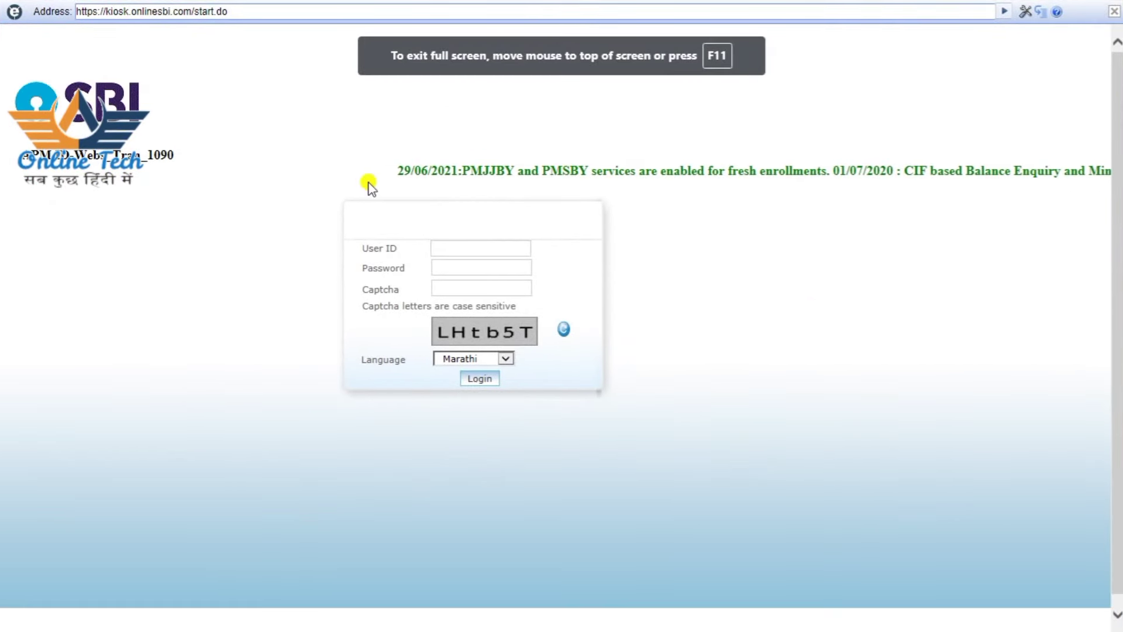